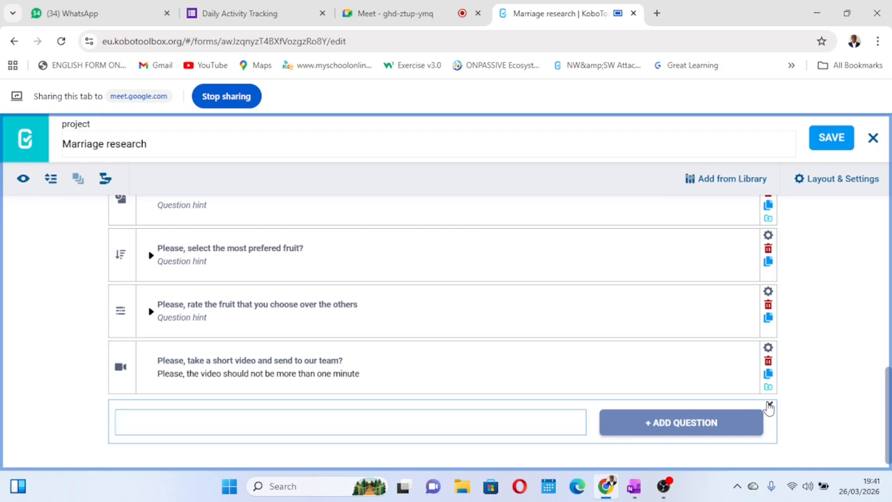
# Start a new question after the video question with the text "Please, this next group concerns some marraige questions?"
pyautogui.scroll(2, 512, 370)
pyautogui.scroll(6, 512, 369)
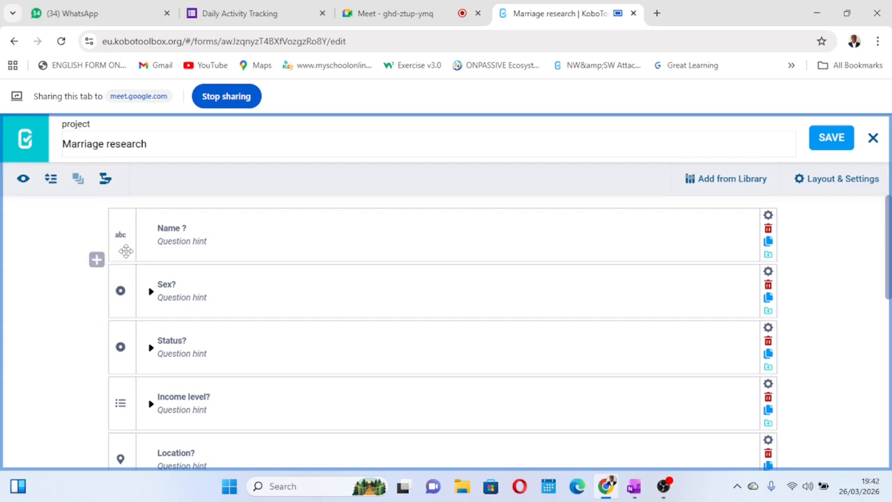
pyautogui.scroll(-10, 281, 341)
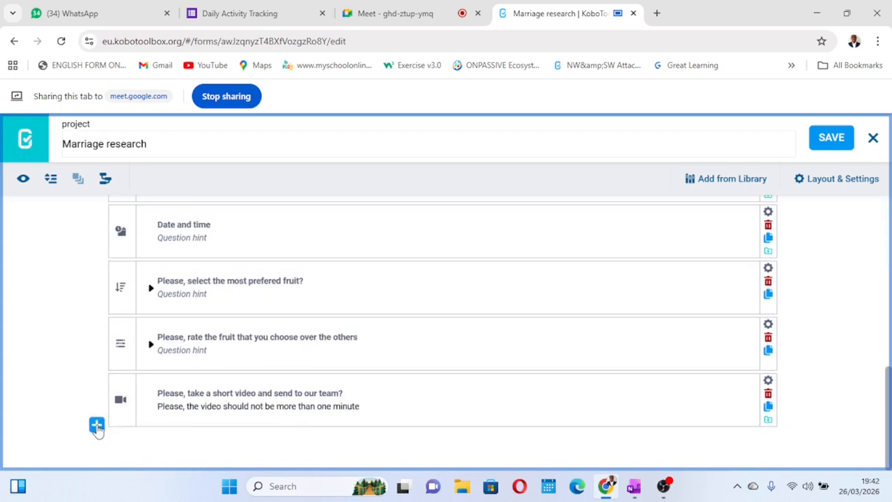
pyautogui.click(96, 426)
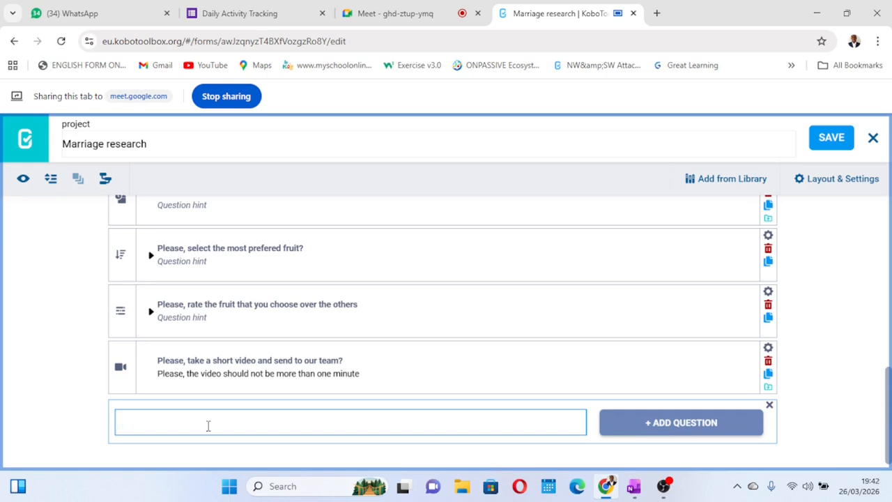
pyautogui.write('Please, this next grou')
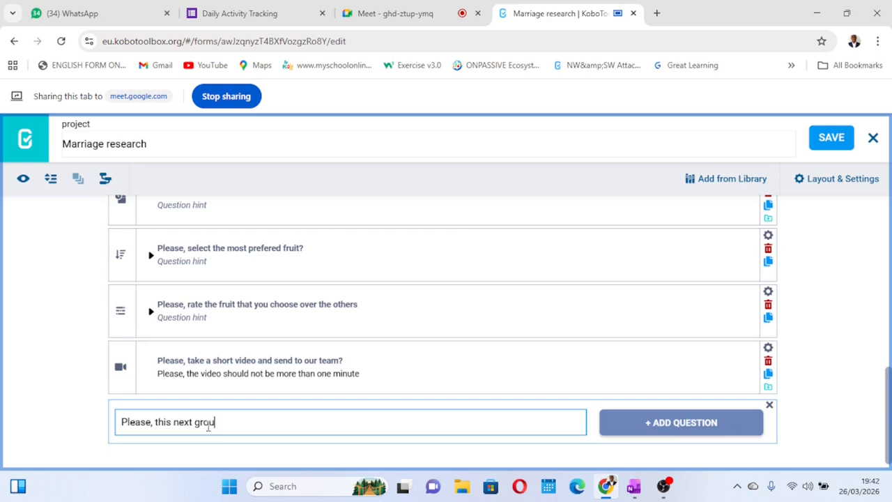
pyautogui.write('p concerns some marrai')
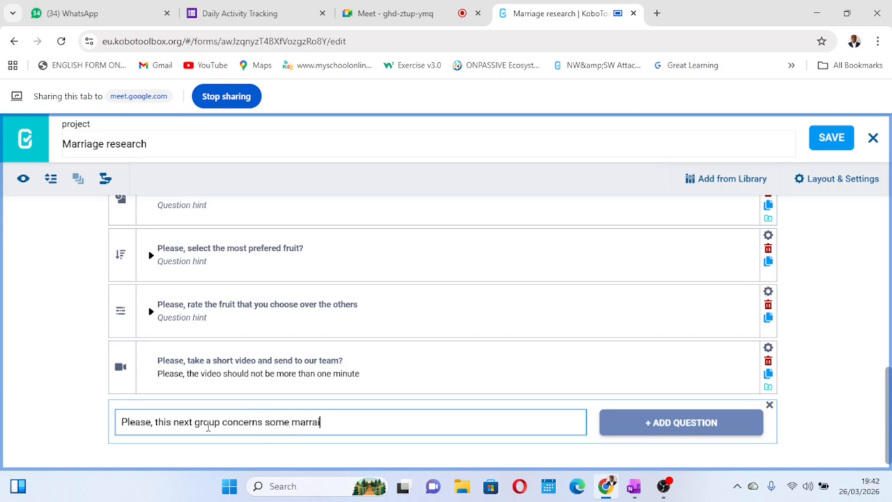
pyautogui.write('ge questions')
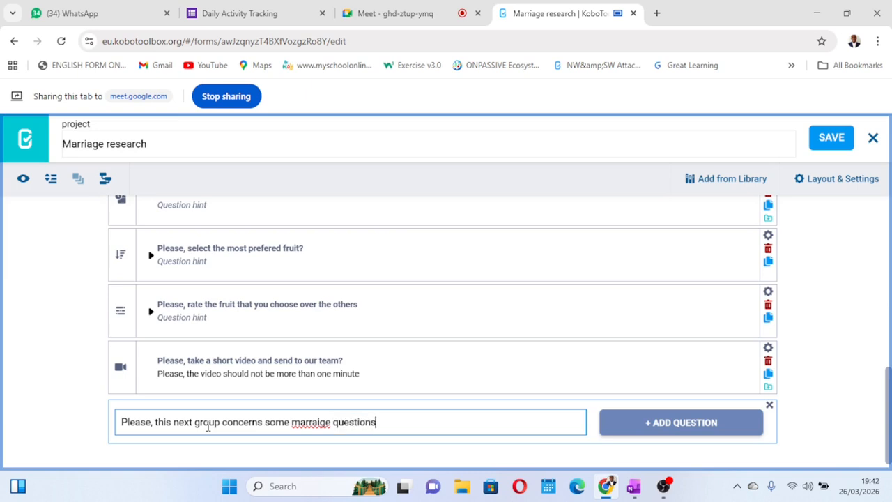
pyautogui.write('?')
# Try to correct the misspelled word "marraige" in the new question's text
pyautogui.click(318, 423)
pyautogui.press('BackSpace')
pyautogui.press('BackSpace')
pyautogui.write('ia')
pyautogui.scroll(-1, 431, 417)
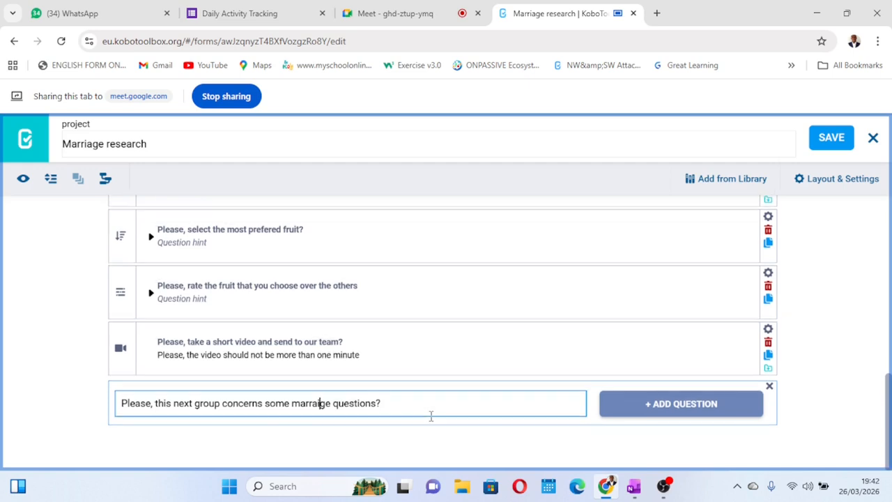
# Replace the closing question mark with a period and continue the text with "Please, do well to answer honestly"
pyautogui.click(393, 406)
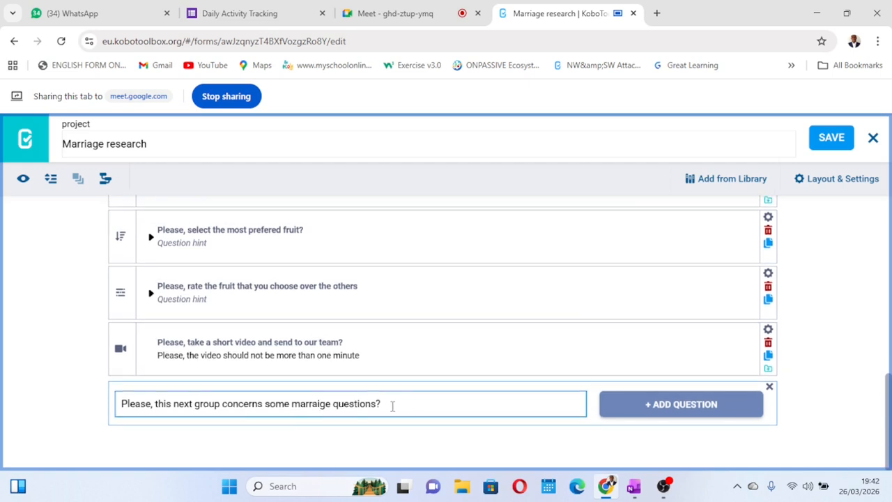
pyautogui.write('. Please, do ')
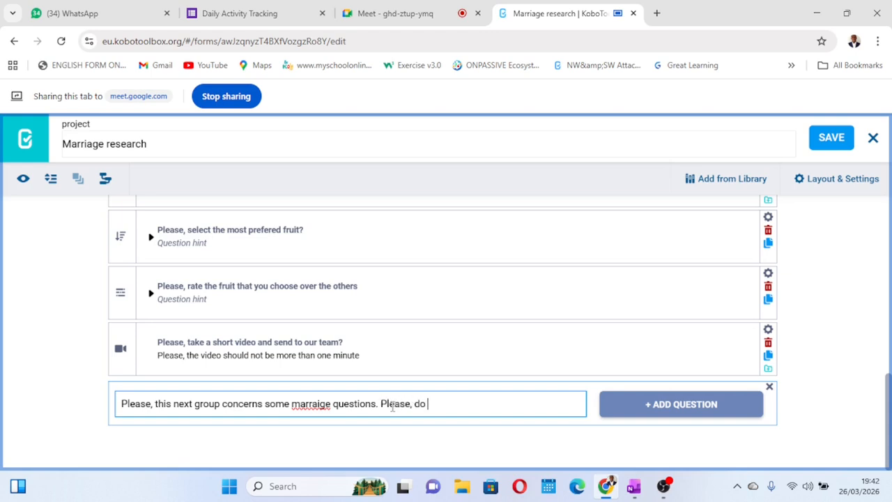
pyautogui.write('well to answer honest')
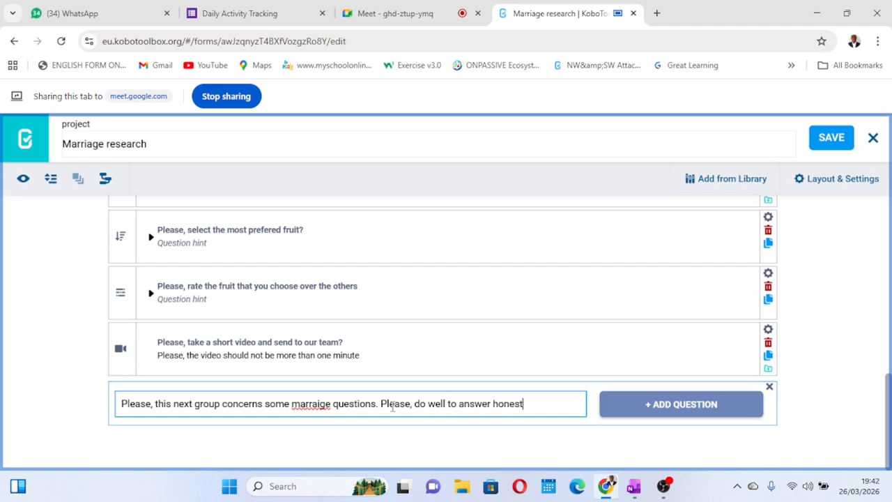
pyautogui.write('ly be')
# Complete the new question's sentence with "bc your data will not be shared publicly"
pyautogui.press('BackSpace')
pyautogui.write('c your data')
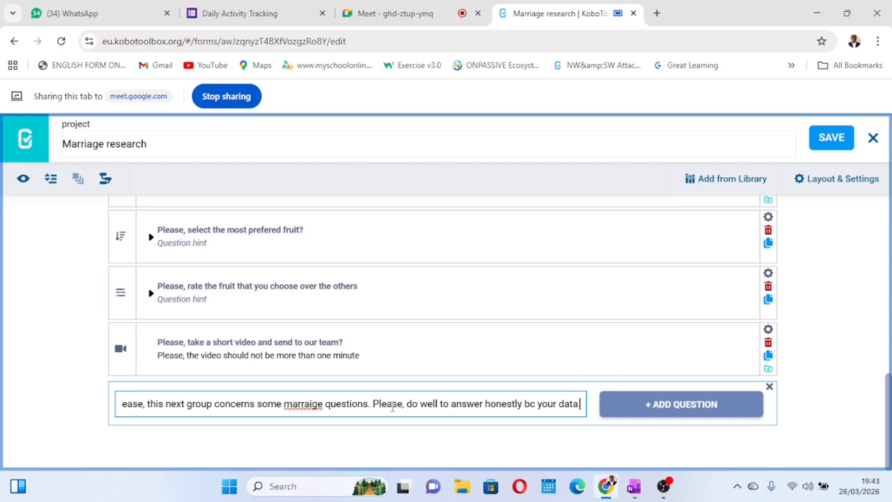
pyautogui.write(' will not')
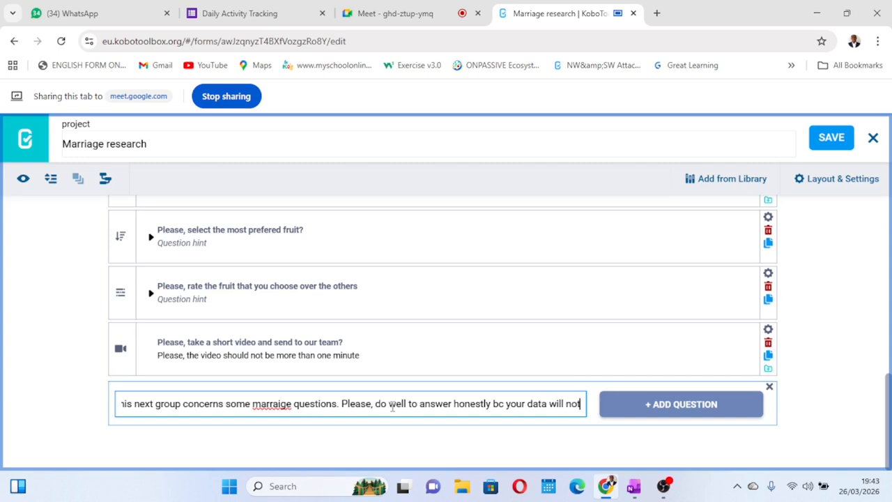
pyautogui.write(' be shar')
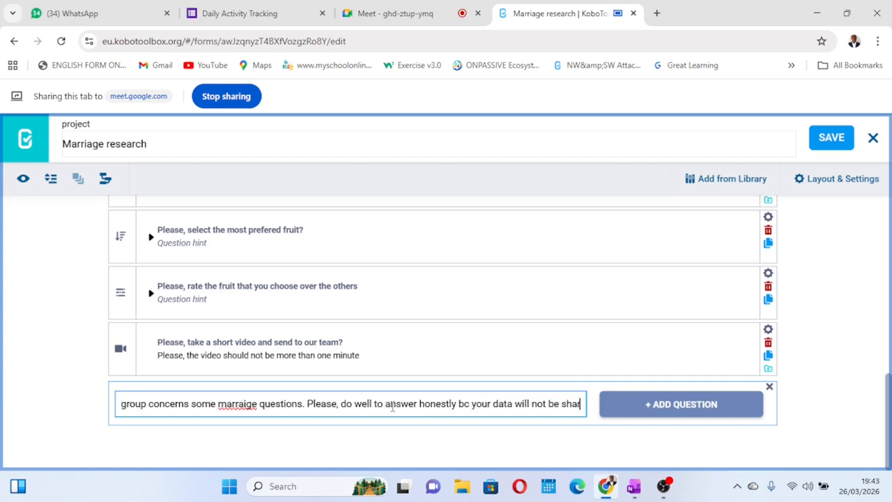
pyautogui.write('ed pub')
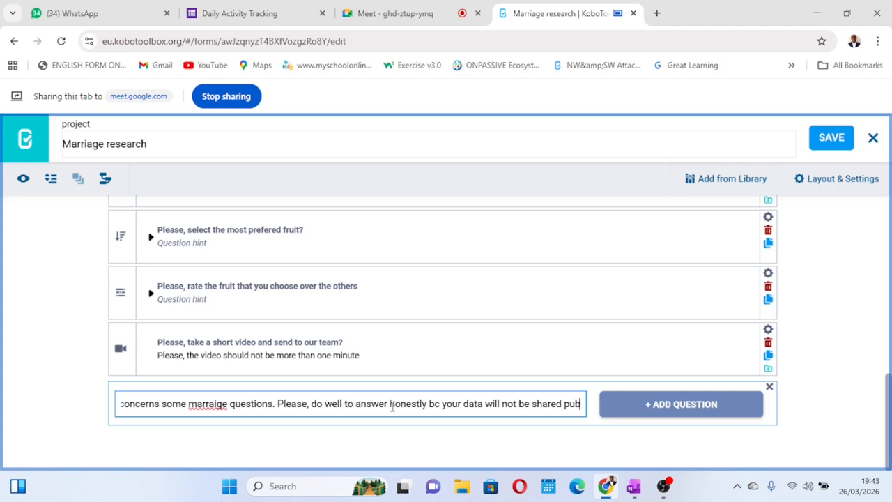
pyautogui.write('licly')
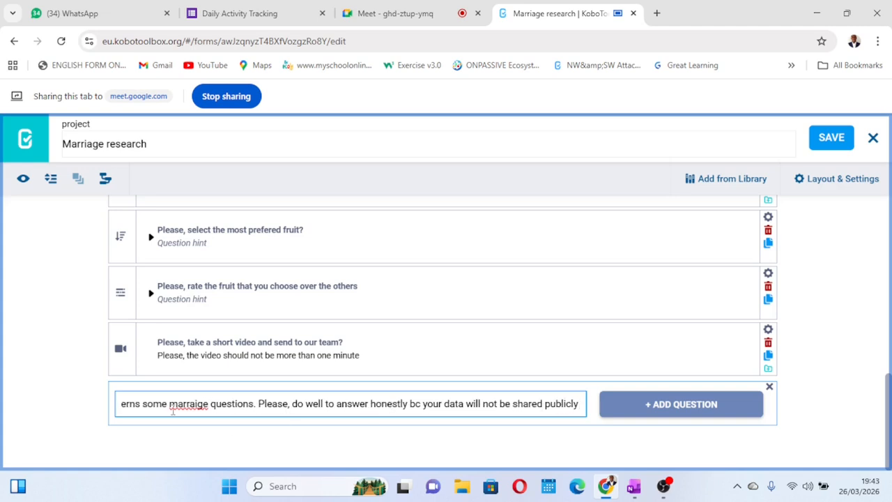
# Correct the misspelled word in the new question's text to "marriage"
pyautogui.click(198, 404)
pyautogui.press('BackSpace')
pyautogui.press('BackSpace')
pyautogui.write('ia')
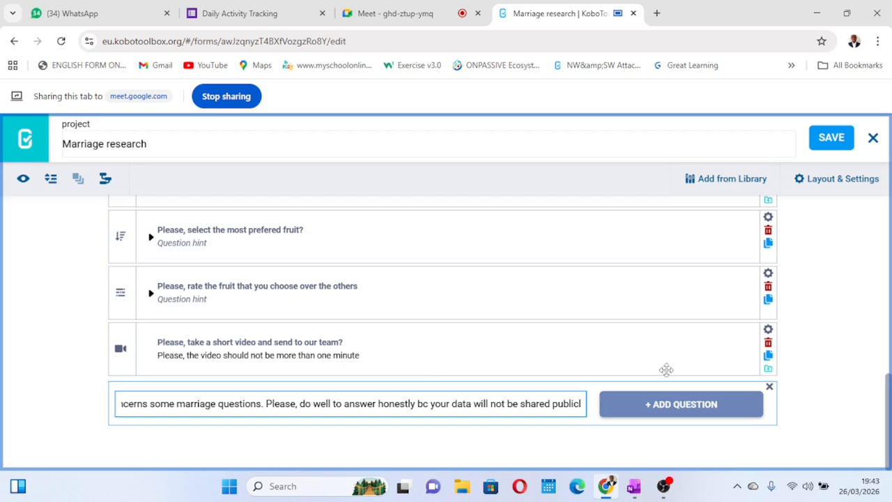
# Add the marriage questions text to the form as a Note and save the form
pyautogui.click(657, 405)
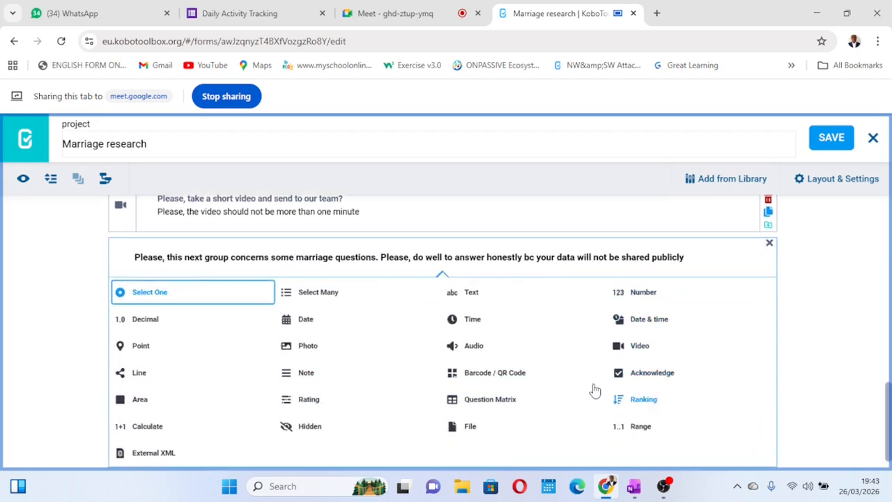
pyautogui.click(307, 374)
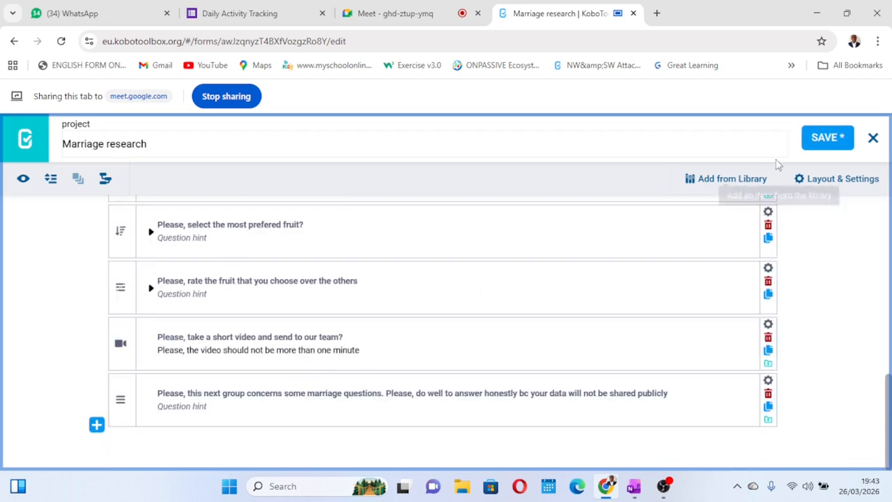
pyautogui.click(823, 139)
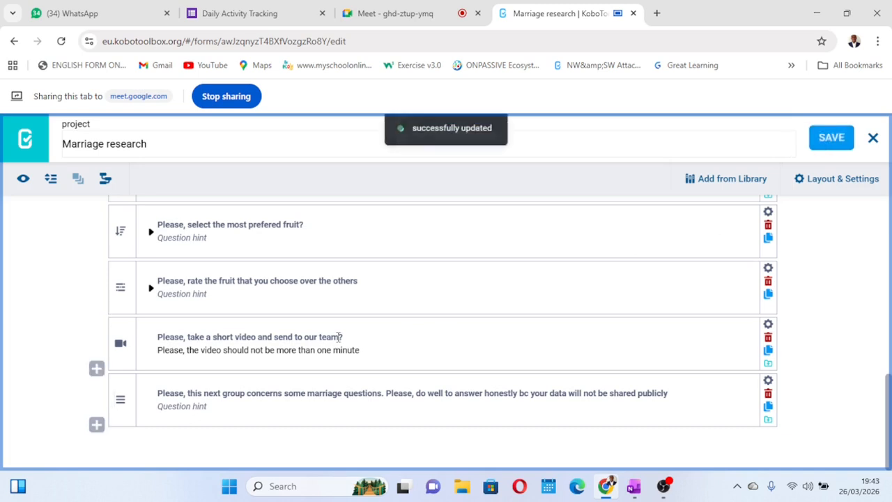
# Preview the form, check the marriage questions note at its end, and close the preview
pyautogui.click(23, 180)
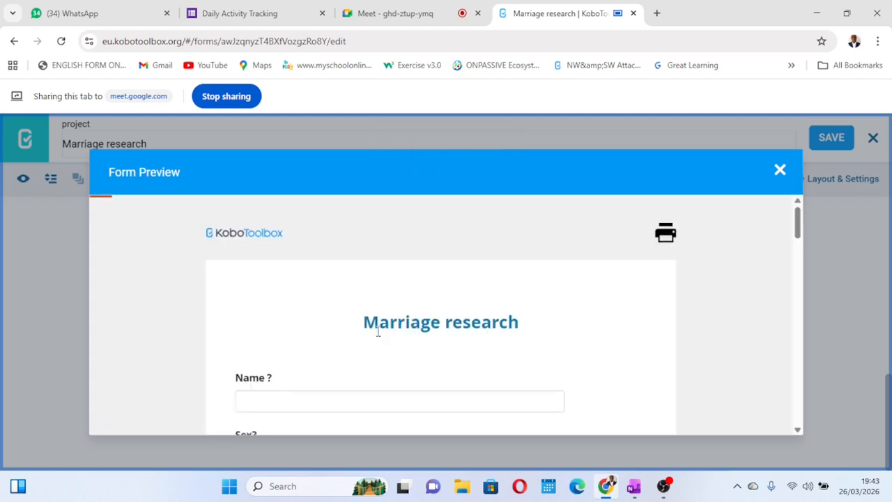
pyautogui.scroll(-15, 377, 332)
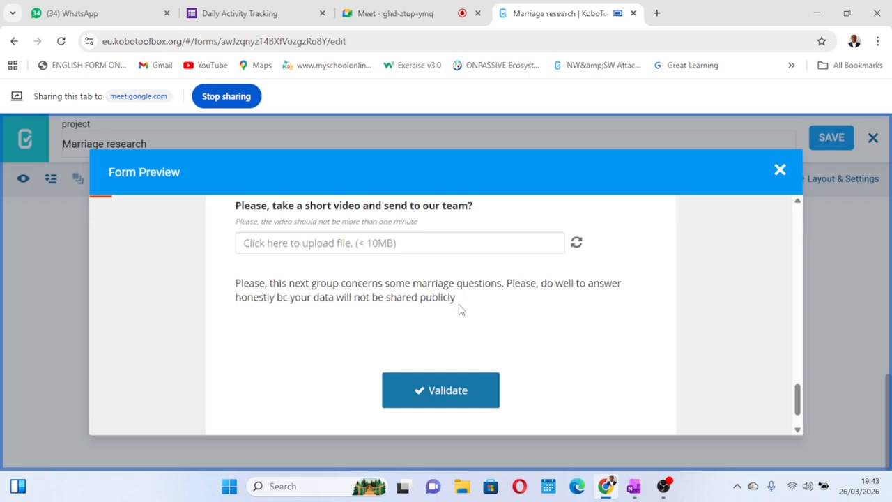
pyautogui.moveTo(463, 304); pyautogui.dragTo(230, 289)
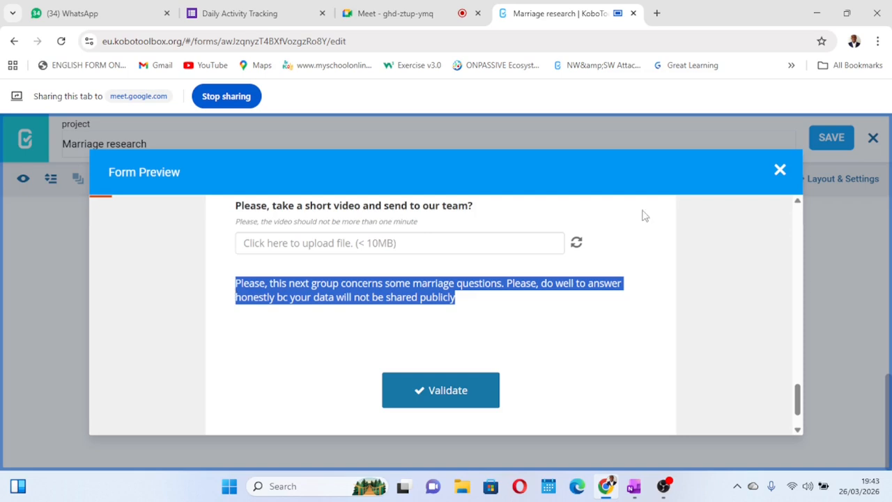
pyautogui.click(780, 170)
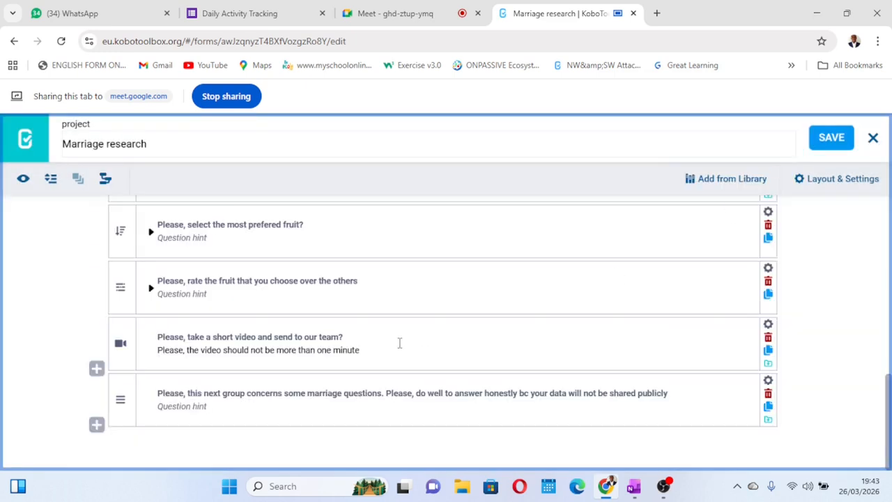
# Start a new question above "Name ?" with the text "Please, this set of questions are demographic questions"
pyautogui.scroll(10, 398, 342)
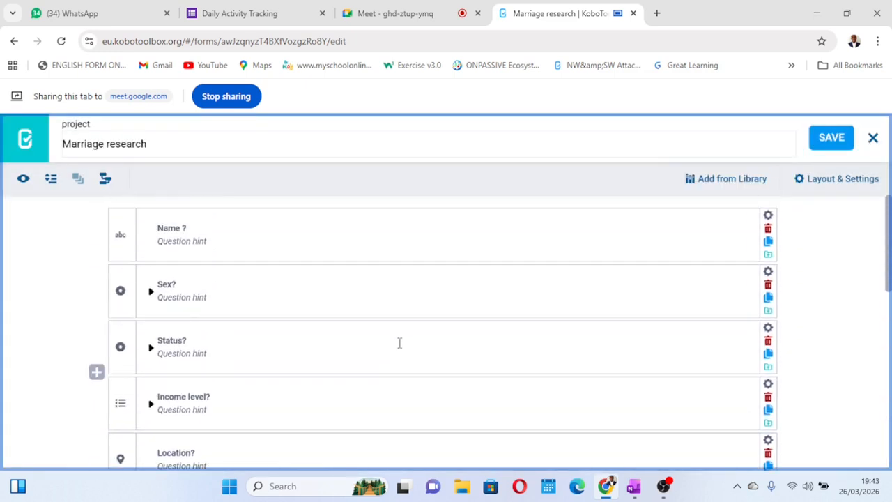
pyautogui.moveTo(100, 202)
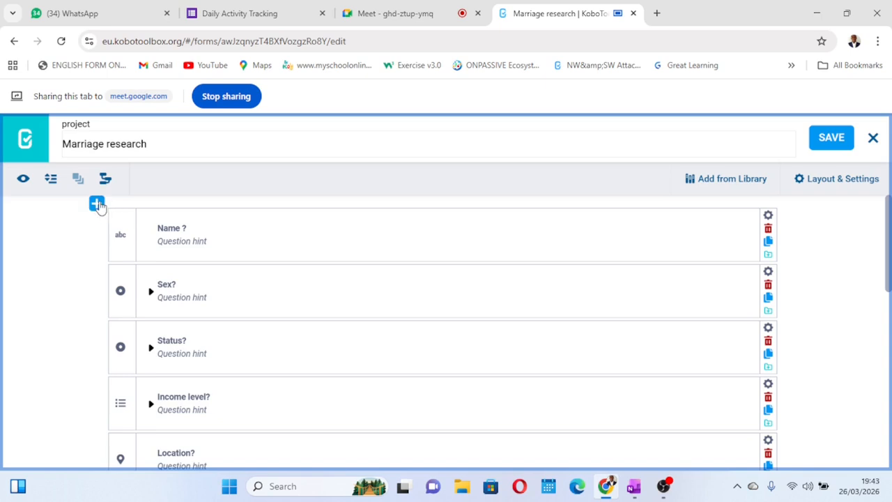
pyautogui.moveTo(119, 264)
pyautogui.click(97, 203)
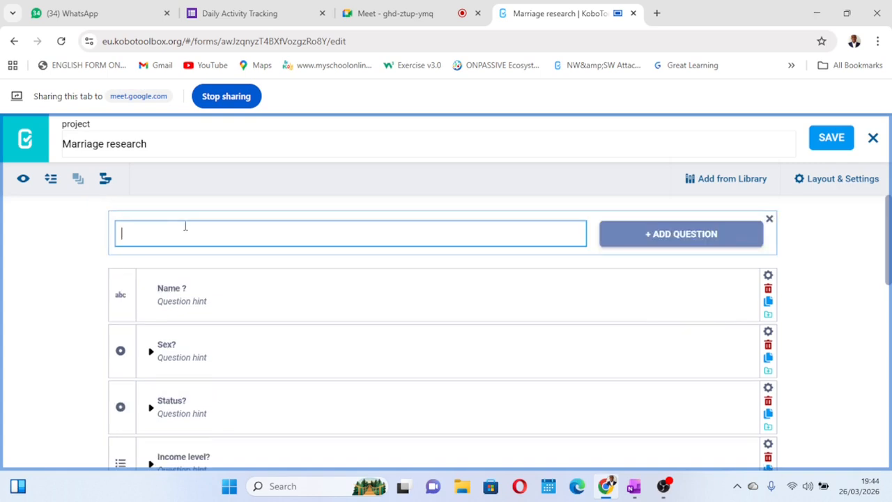
pyautogui.write('Please, this set of questions are ')
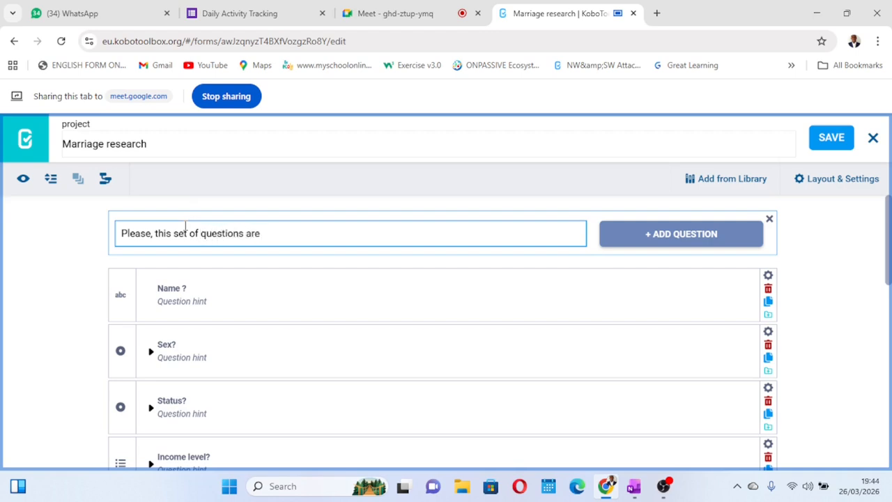
pyautogui.write('demographic questions')
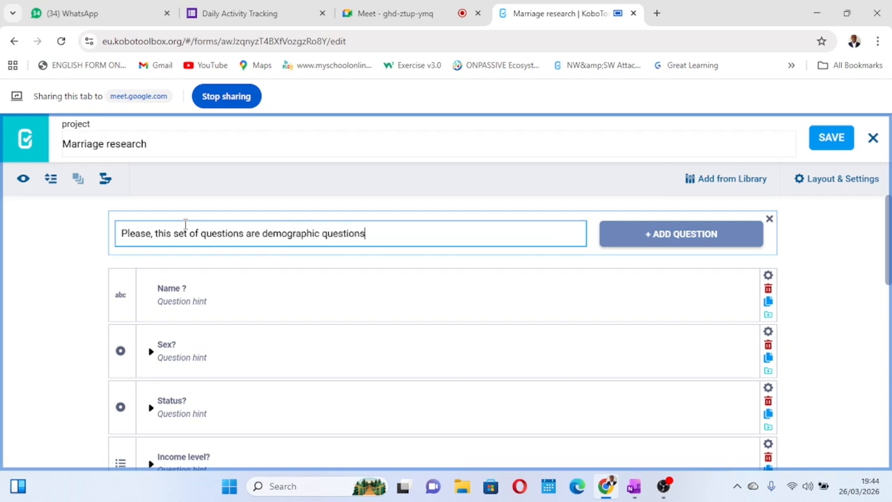
pyautogui.write('. Do well to answer them ')
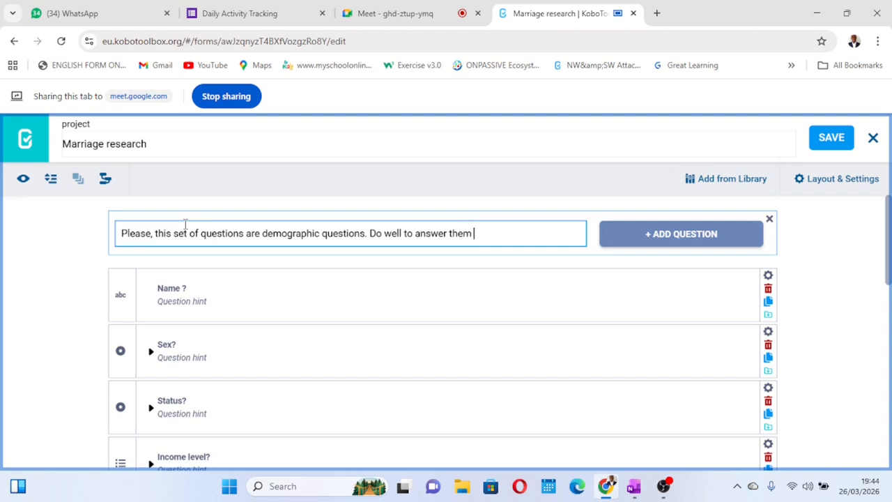
pyautogui.write('correctly .')
# Add the demographic questions text at the start of the form as a Note and save the form
pyautogui.click(639, 235)
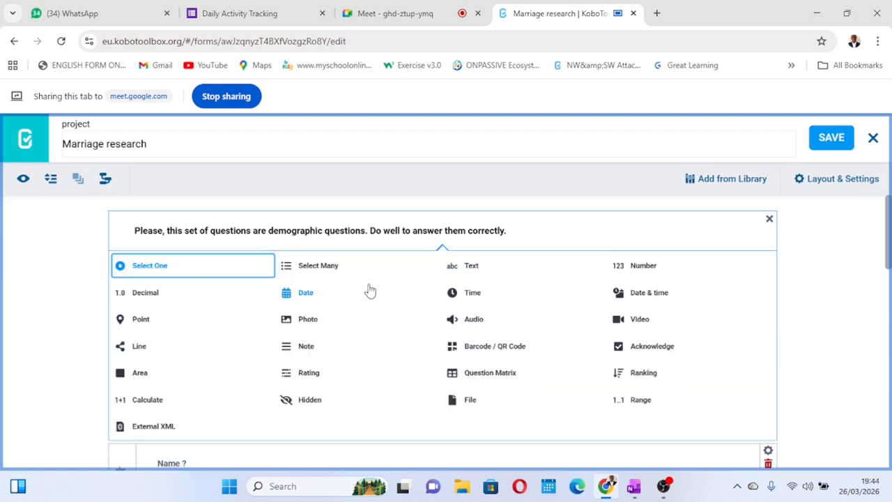
pyautogui.click(296, 353)
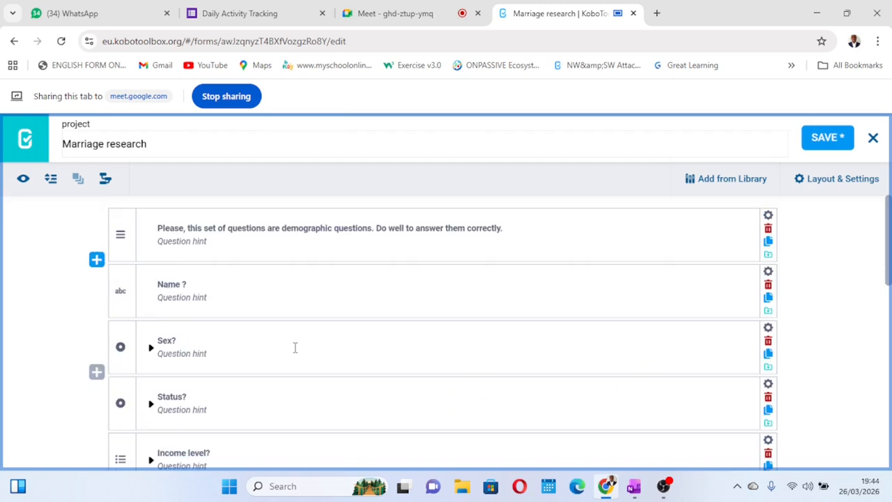
pyautogui.click(810, 145)
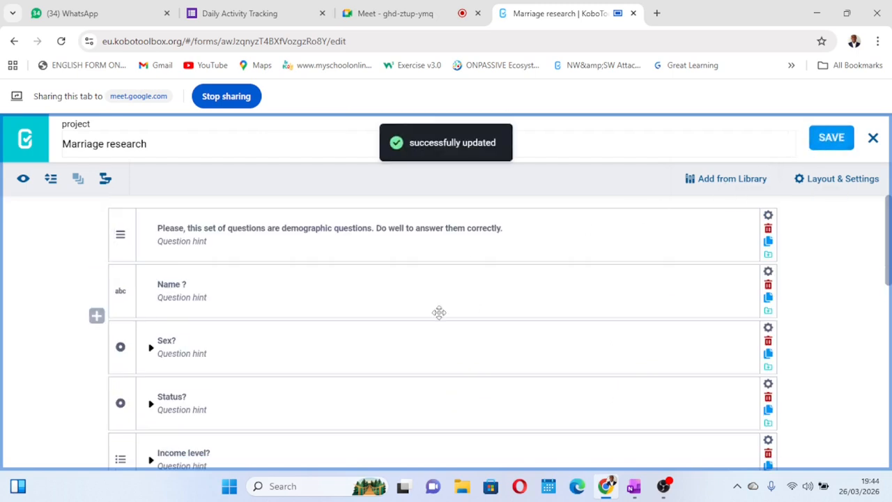
# Preview the form and check the demographic questions note above the name question
pyautogui.click(23, 180)
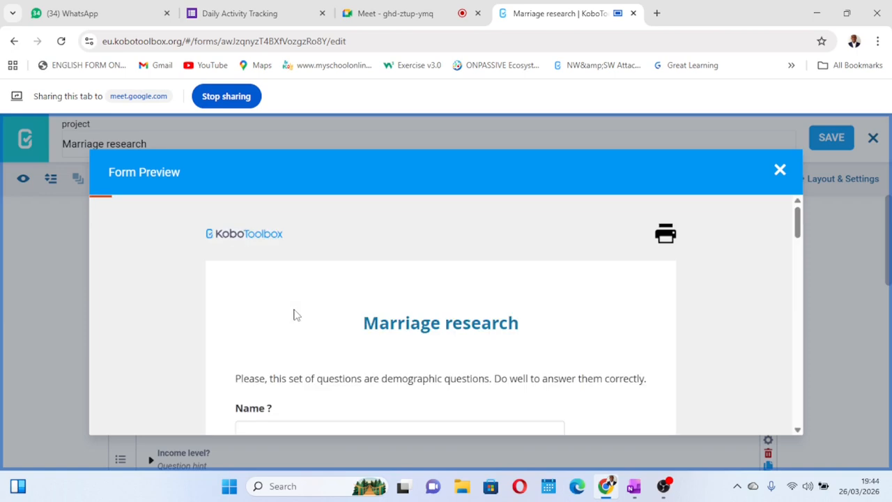
pyautogui.scroll(-2, 293, 316)
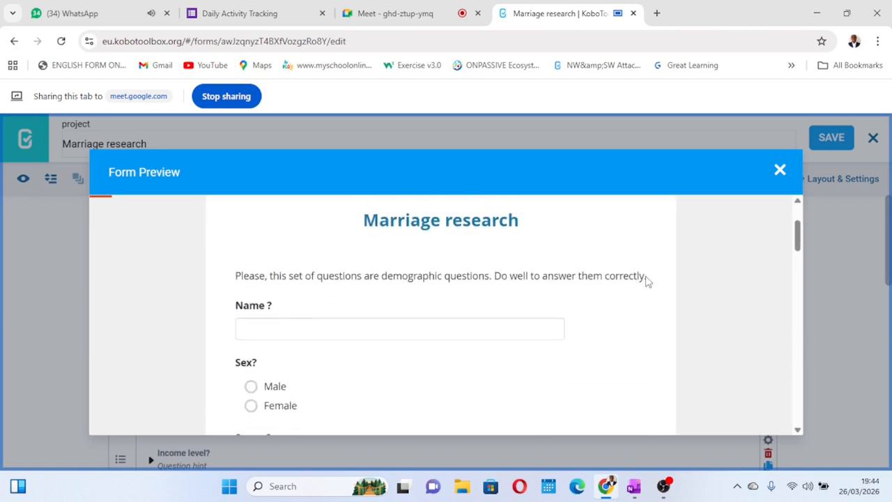
pyautogui.moveTo(648, 280); pyautogui.dragTo(232, 277)
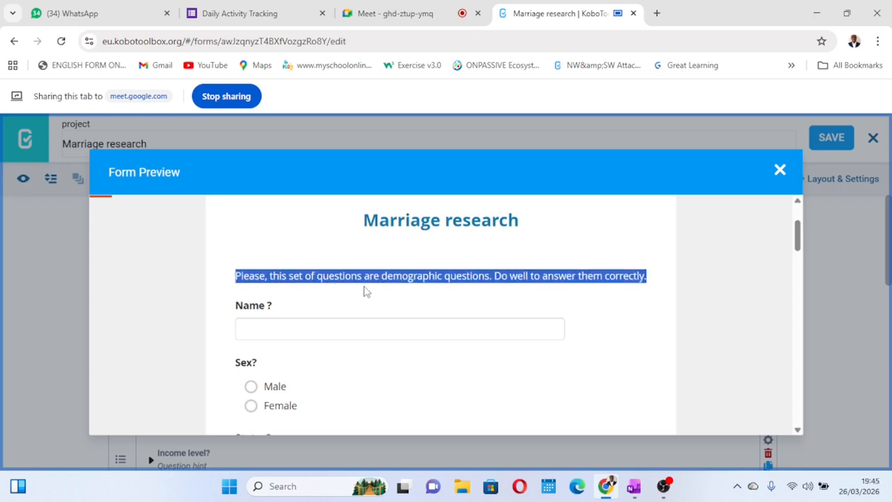
# Look through the rest of the form preview down to the marriage questions note and close the preview
pyautogui.click(379, 305)
pyautogui.scroll(-15, 378, 305)
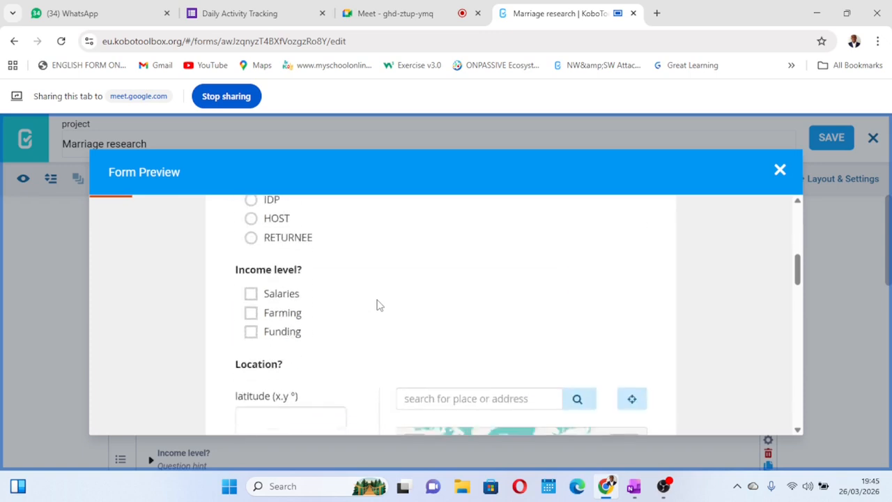
pyautogui.scroll(-8, 378, 304)
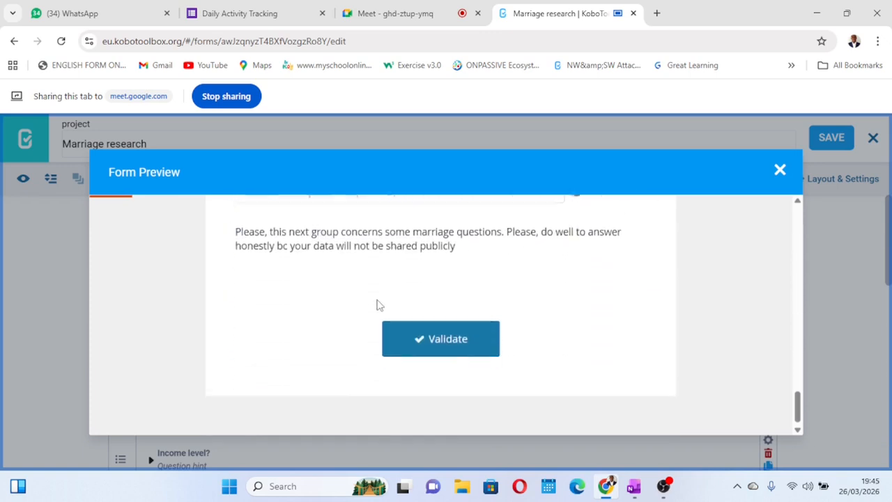
pyautogui.scroll(2, 379, 305)
pyautogui.scroll(20, 378, 305)
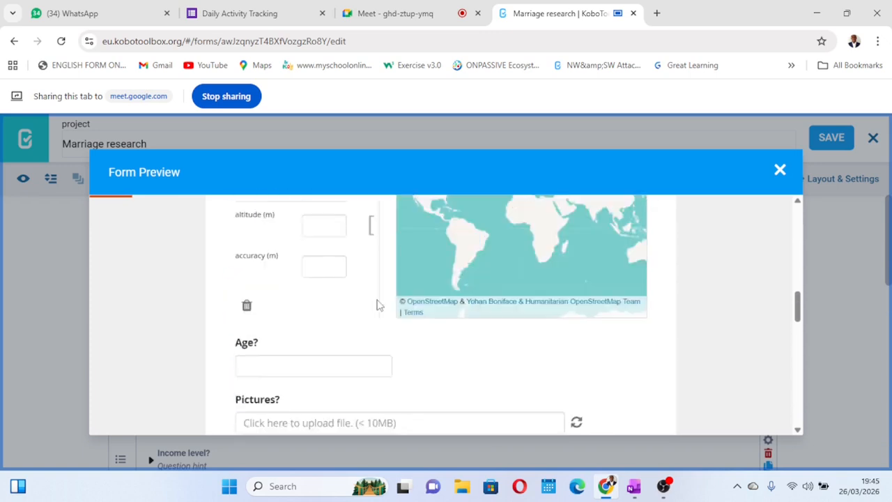
pyautogui.scroll(2, 378, 305)
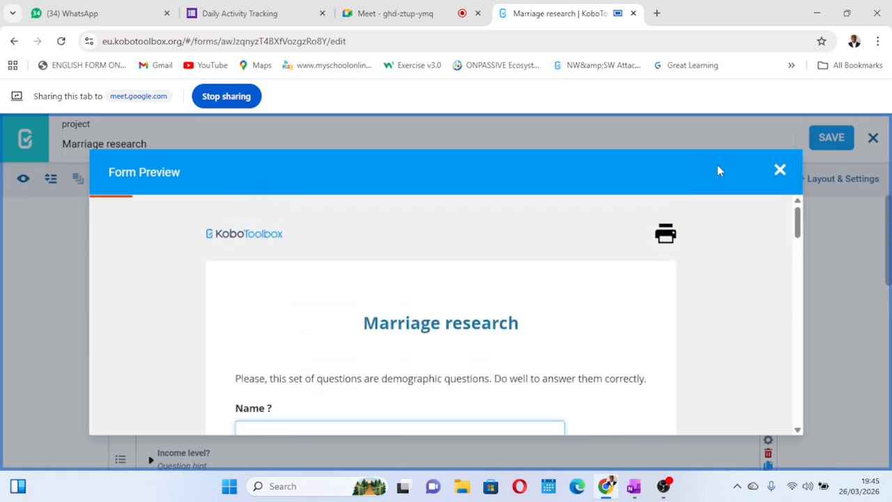
pyautogui.click(780, 172)
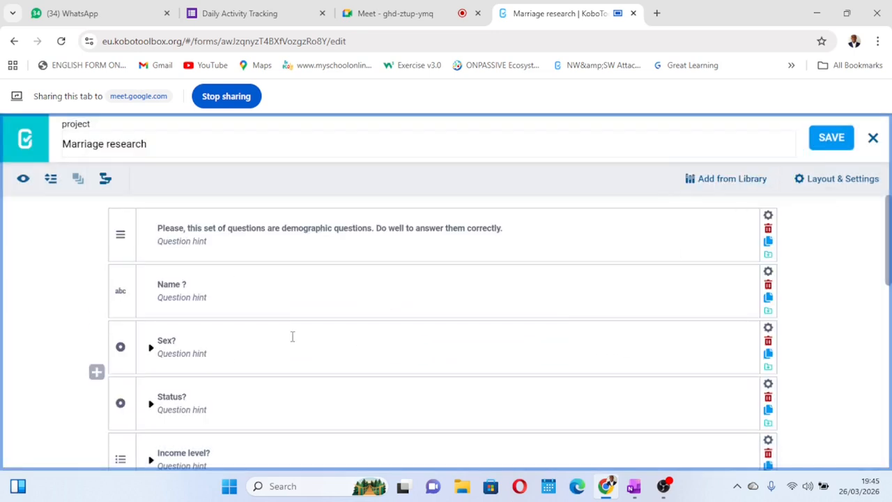
# Select all questions from "Name ?" through "Please, take a short video and send to our team?" and group them
pyautogui.scroll(-1, 226, 276)
pyautogui.scroll(1, 226, 276)
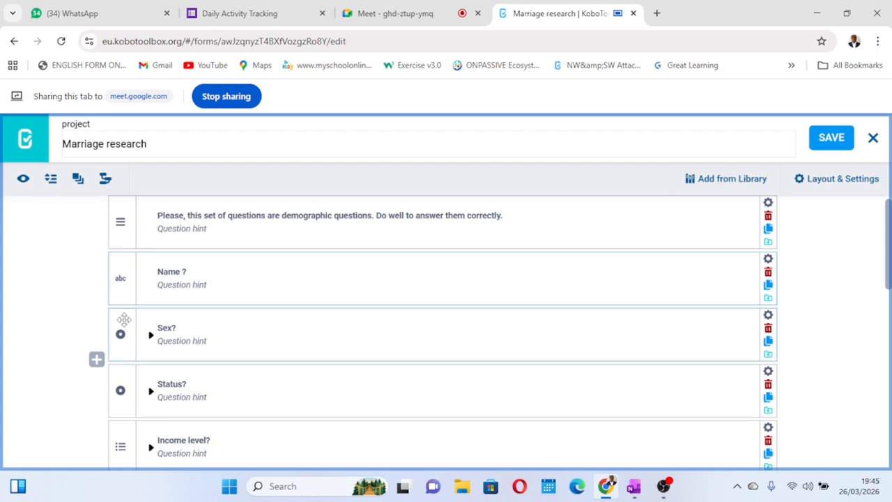
pyautogui.scroll(-1, 123, 318)
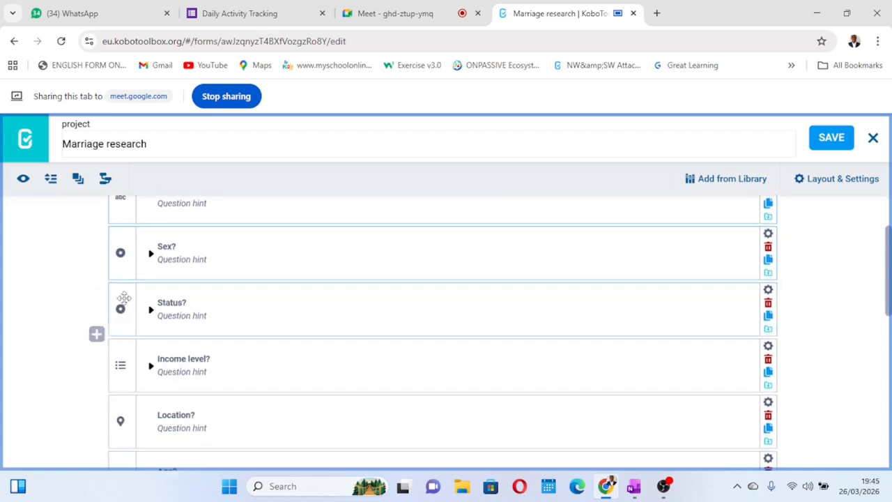
pyautogui.scroll(-1, 128, 351)
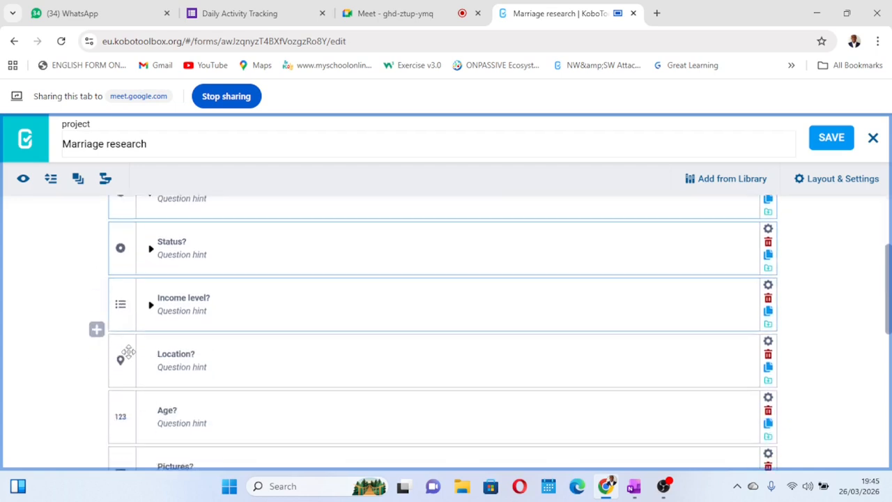
pyautogui.scroll(-1, 128, 352)
pyautogui.scroll(-1, 128, 352)
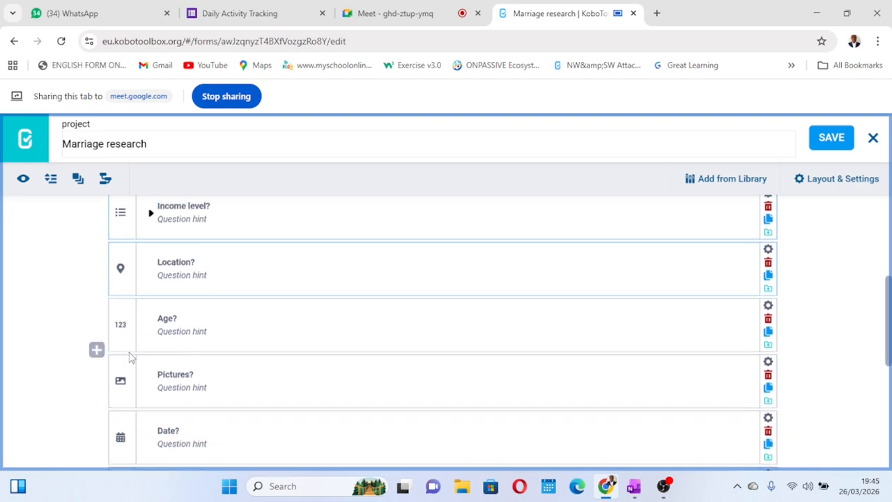
pyautogui.scroll(-1, 129, 340)
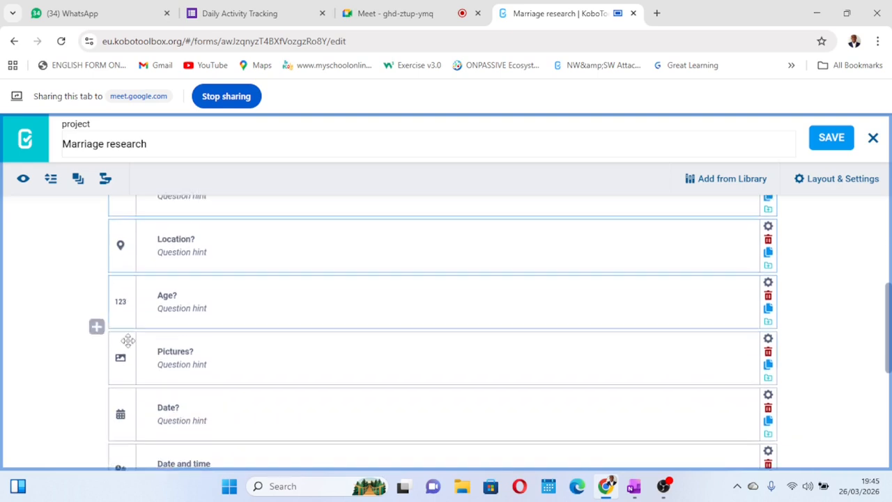
pyautogui.scroll(-1, 128, 340)
pyautogui.scroll(-1, 128, 340)
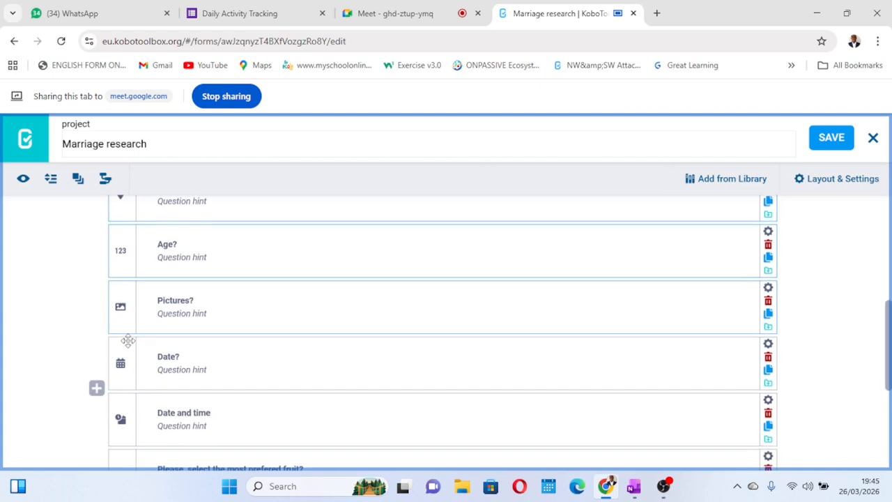
pyautogui.scroll(-1, 128, 340)
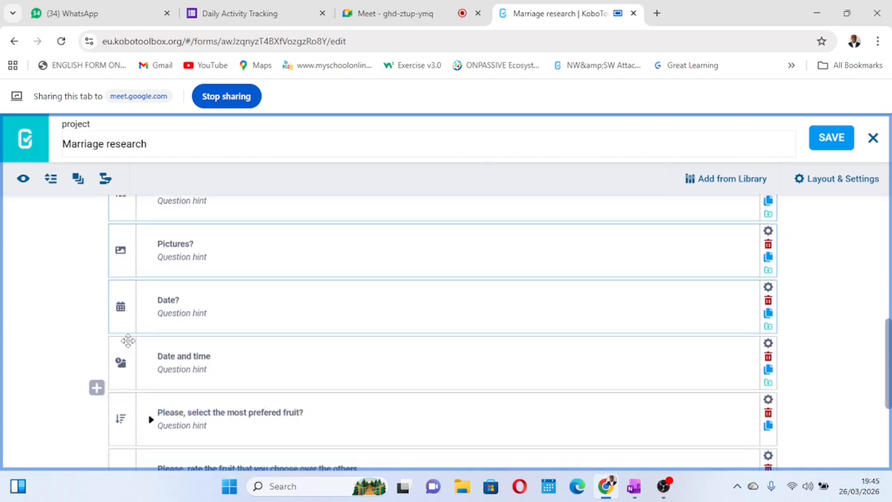
pyautogui.scroll(-1, 127, 347)
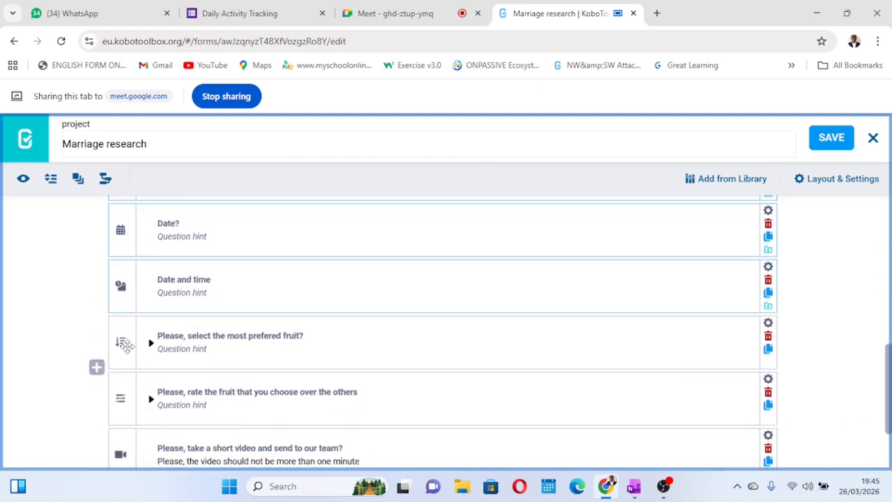
pyautogui.scroll(-1, 125, 345)
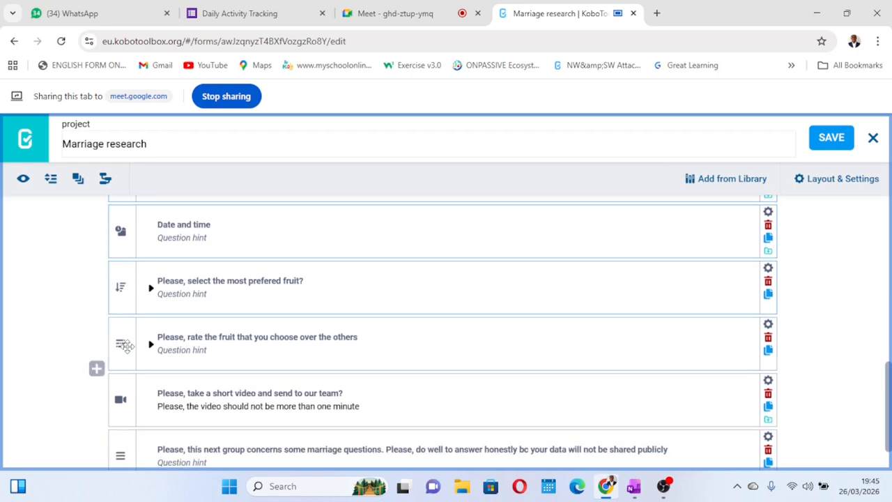
pyautogui.scroll(-1, 126, 345)
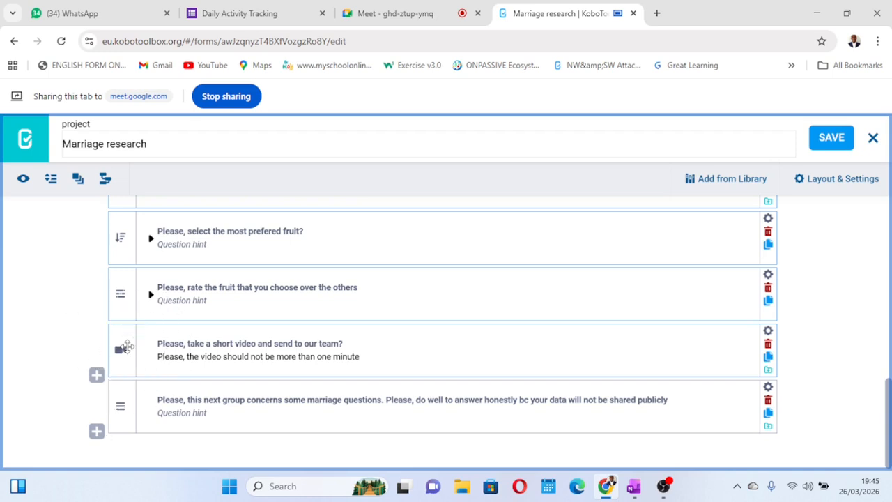
pyautogui.scroll(1, 219, 302)
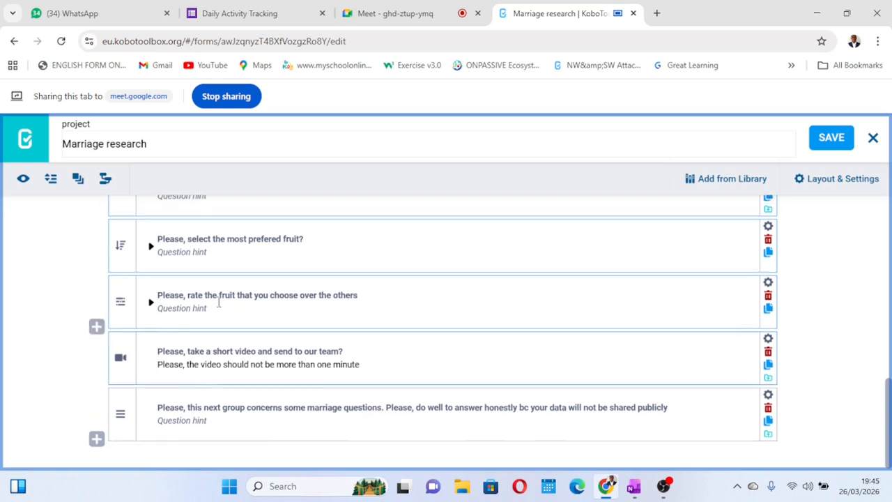
pyautogui.scroll(5, 219, 302)
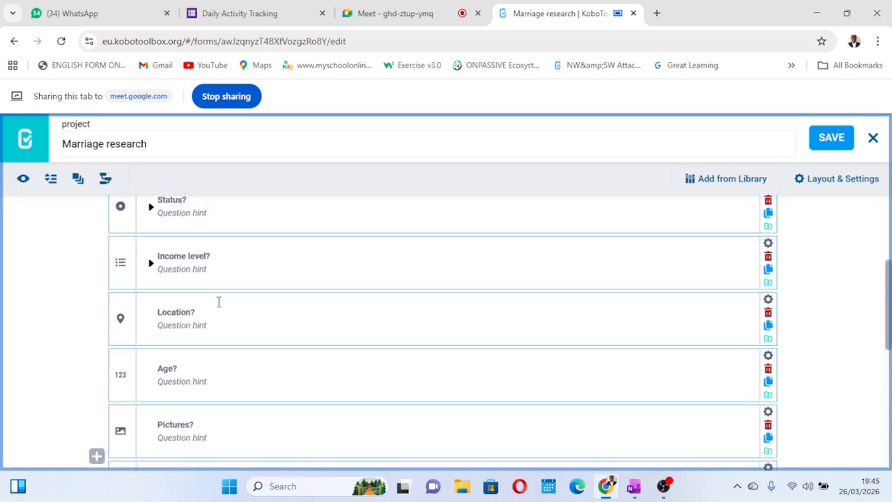
pyautogui.scroll(1, 218, 302)
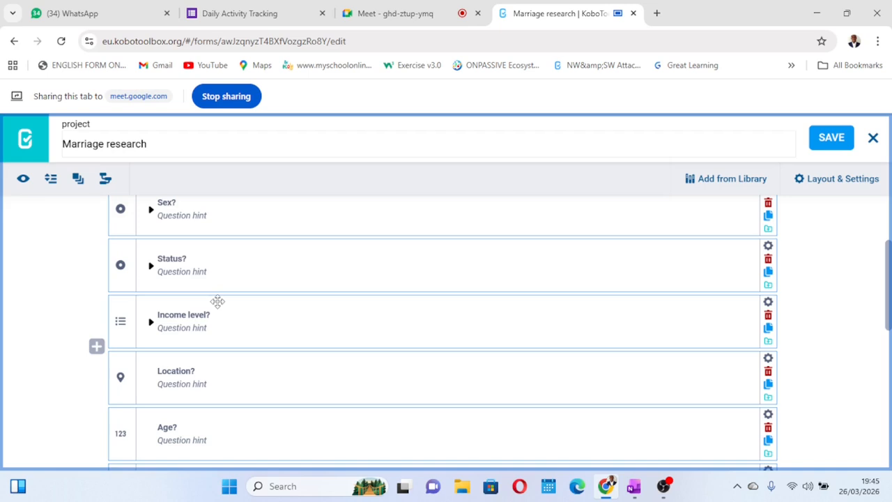
pyautogui.scroll(1, 219, 302)
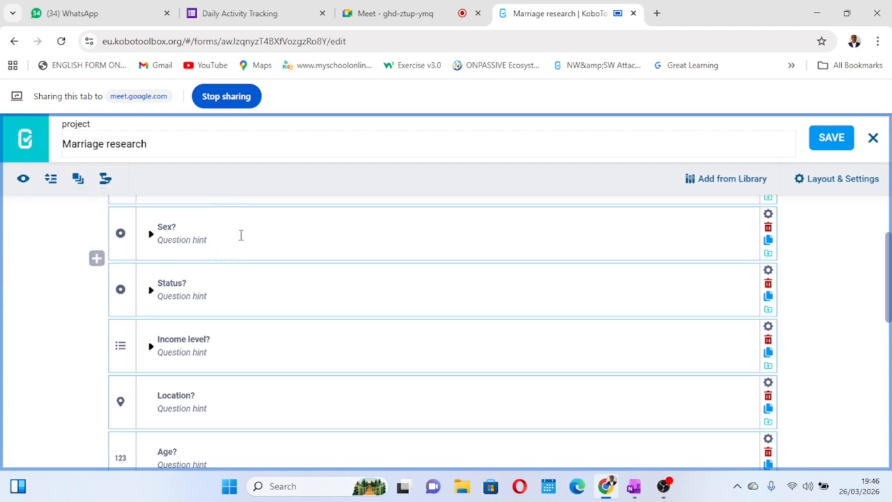
pyautogui.click(77, 179)
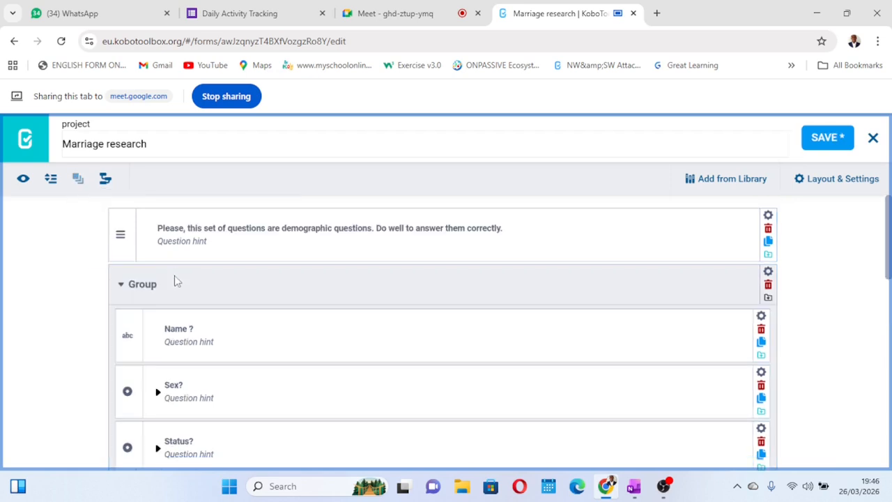
# Rename the new question group as "Demographic" and save the form
pyautogui.click(158, 284)
pyautogui.press('BackSpace')
pyautogui.press('BackSpace')
pyautogui.press('BackSpace')
pyautogui.press('BackSpace')
pyautogui.press('BackSpace')
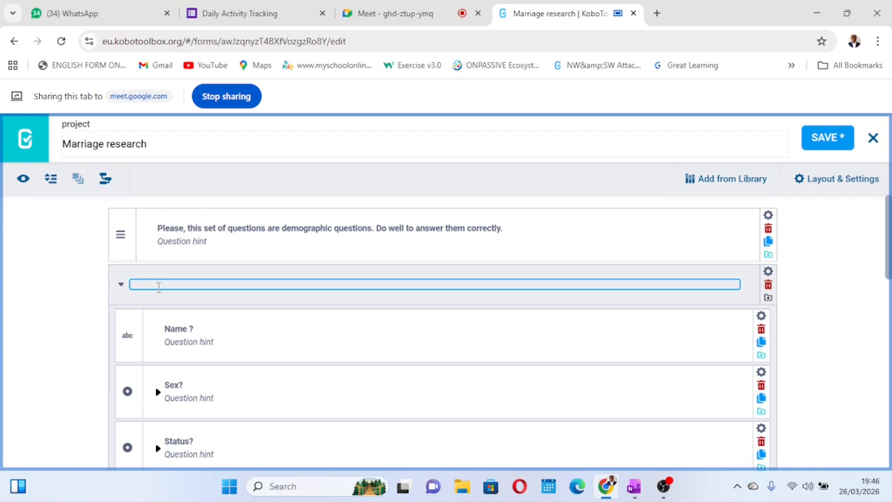
pyautogui.write('Demographic')
pyautogui.click(817, 139)
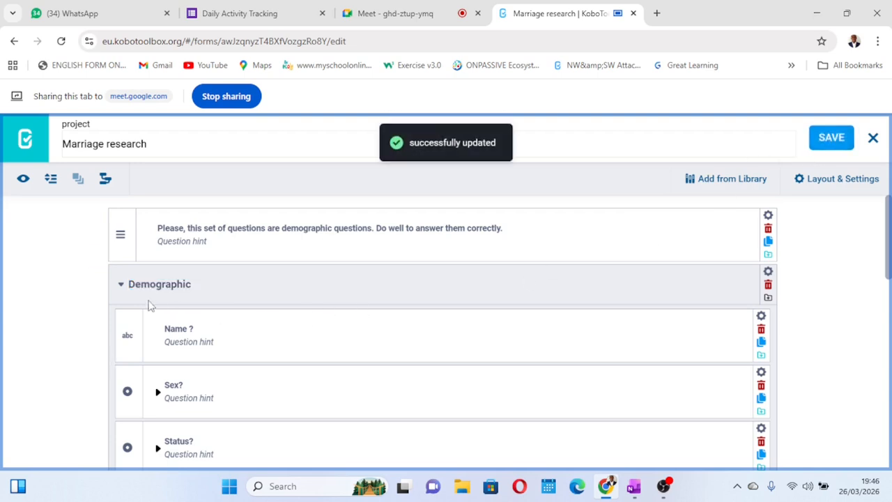
# Collapse the Demographic group in the form builder so its questions are hidden
pyautogui.click(121, 286)
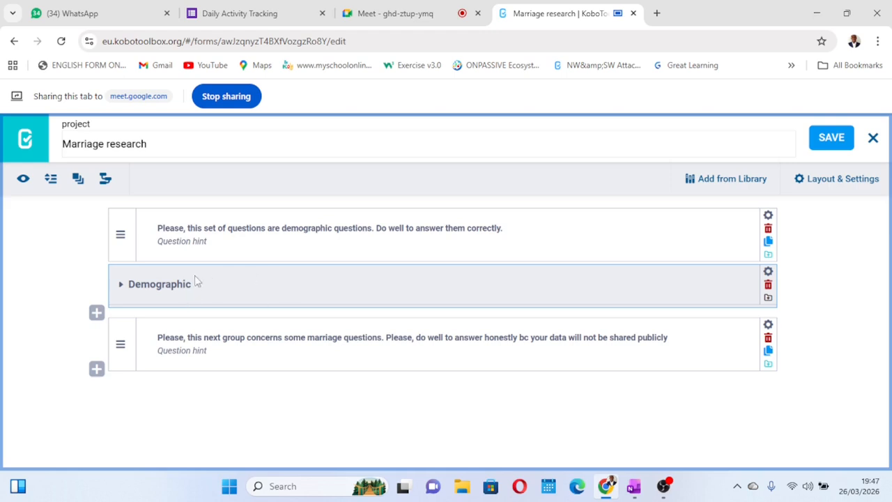
pyautogui.click(121, 284)
pyautogui.click(121, 285)
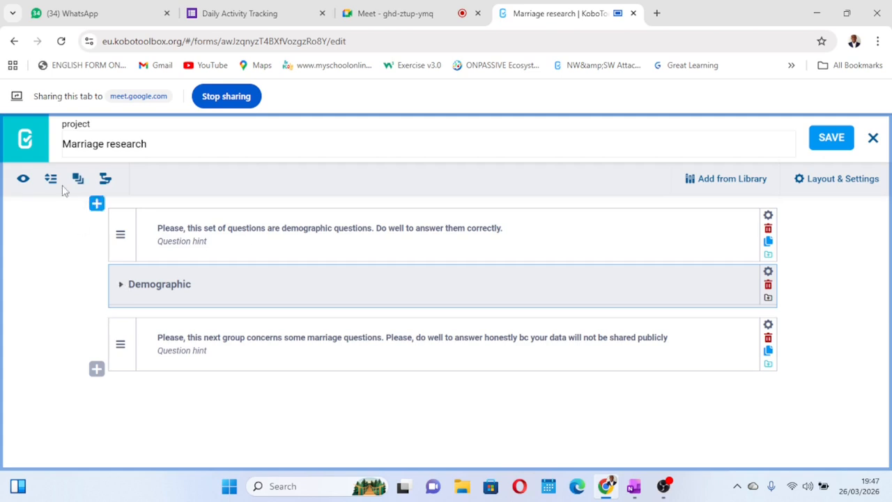
# Preview the form, collapse the Demographic group there to check it between the two notes, and close the preview
pyautogui.click(23, 180)
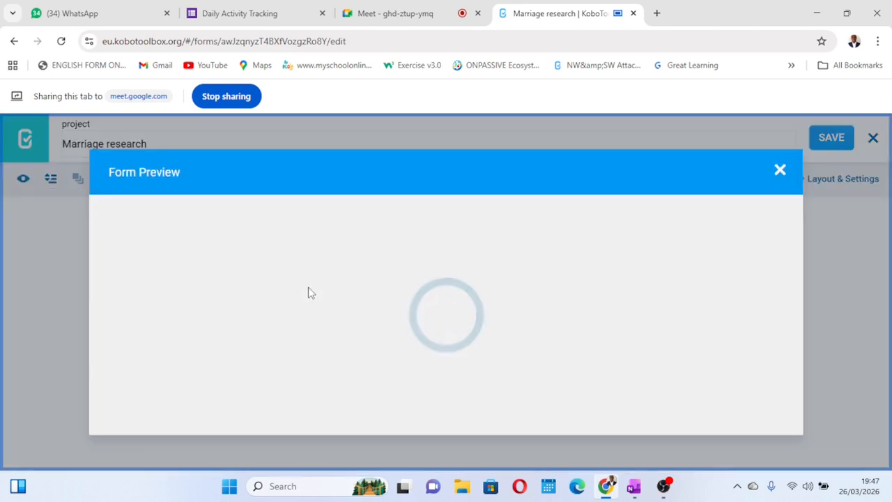
pyautogui.scroll(-2, 311, 293)
pyautogui.scroll(-1, 309, 289)
pyautogui.scroll(1, 309, 287)
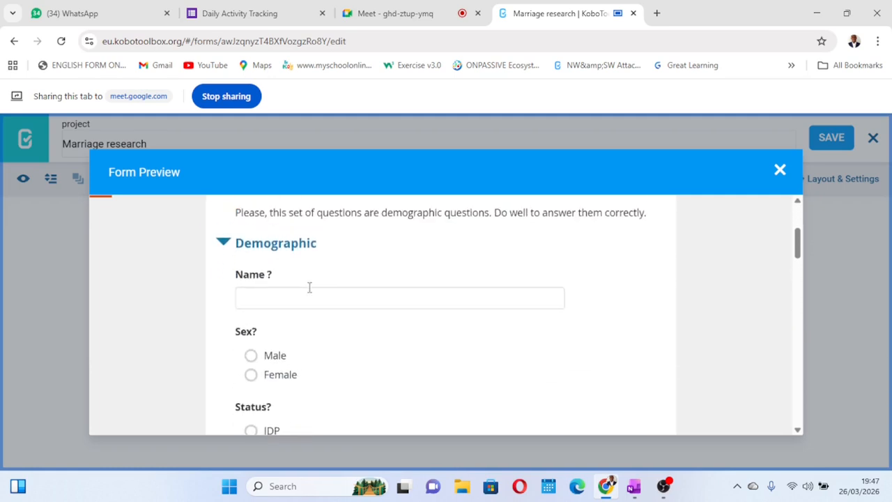
pyautogui.click(223, 243)
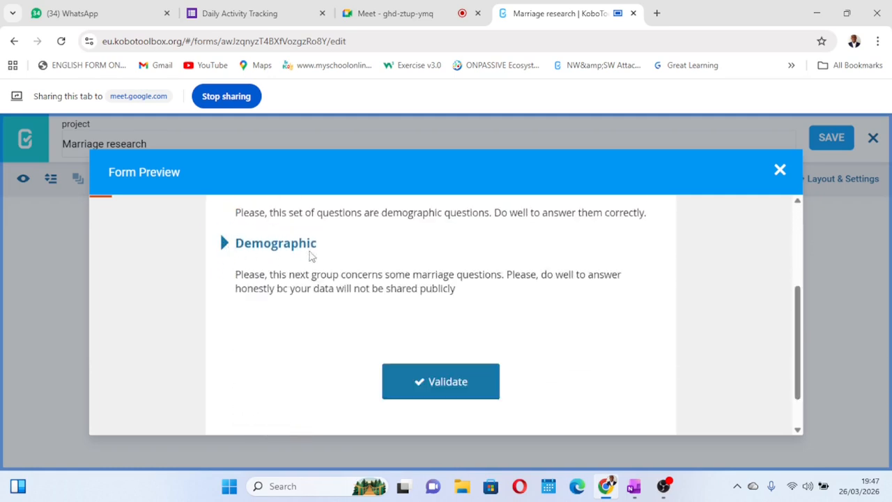
pyautogui.scroll(1, 309, 252)
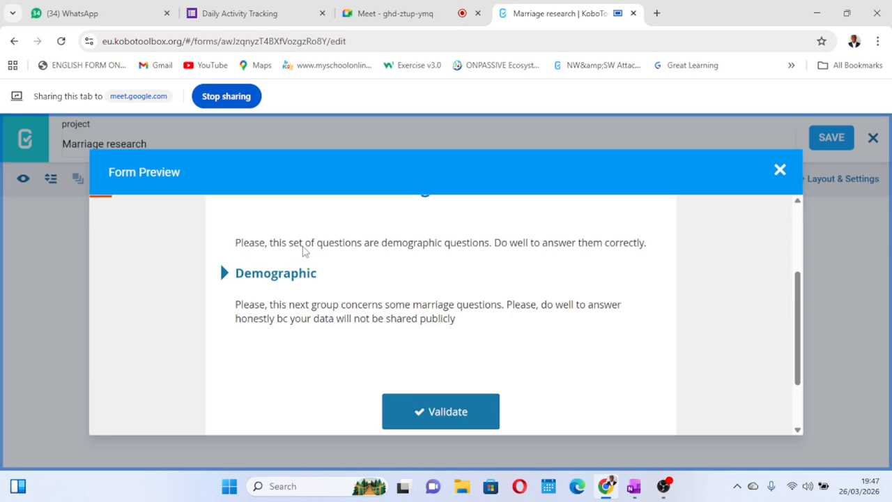
pyautogui.scroll(2, 305, 251)
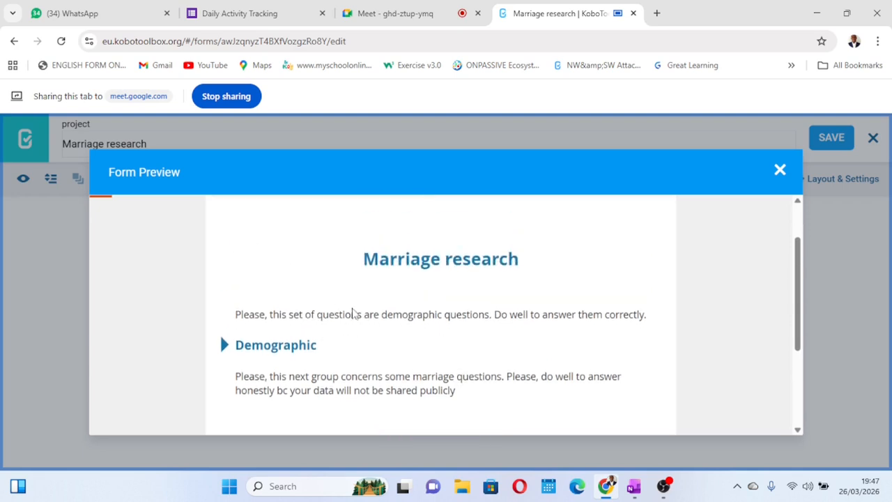
pyautogui.scroll(-1, 425, 317)
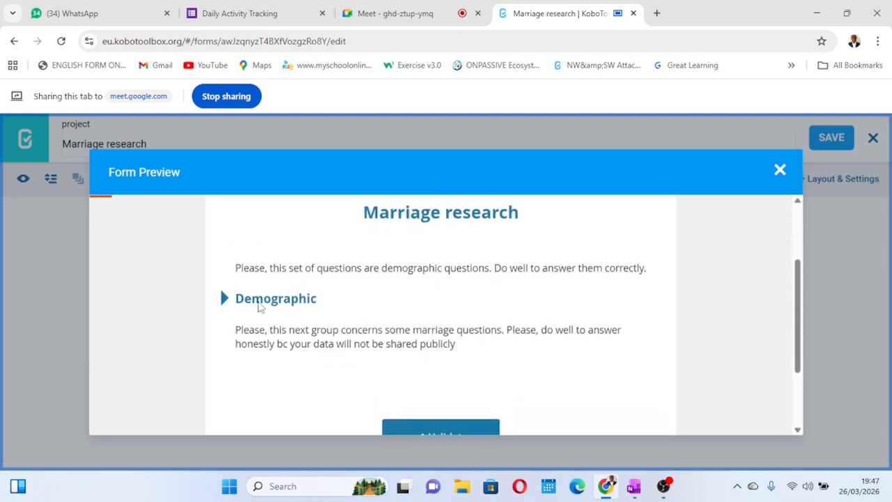
pyautogui.scroll(-1, 337, 341)
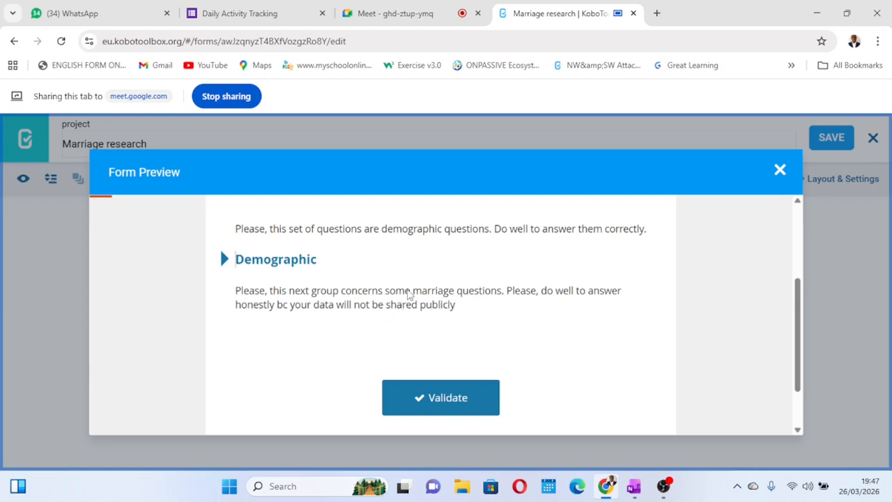
pyautogui.click(780, 172)
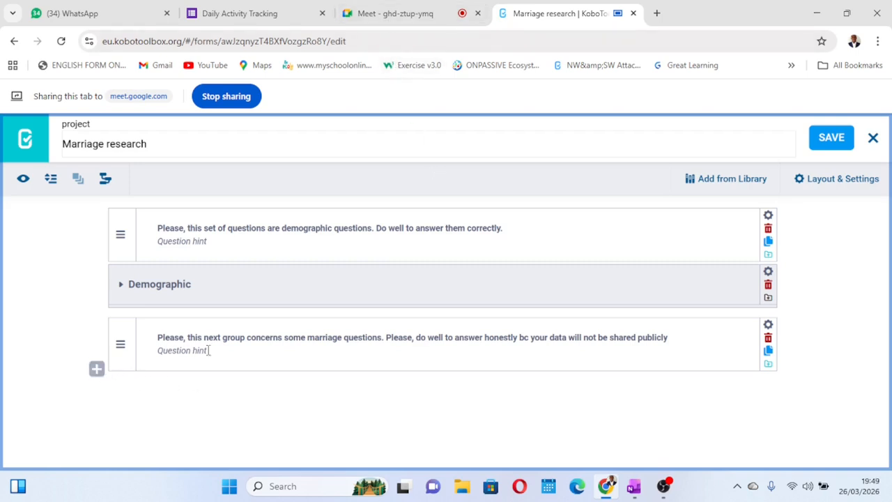
# Add a Select One question "Are you married?" below the note introducing the marriage questions
pyautogui.click(97, 374)
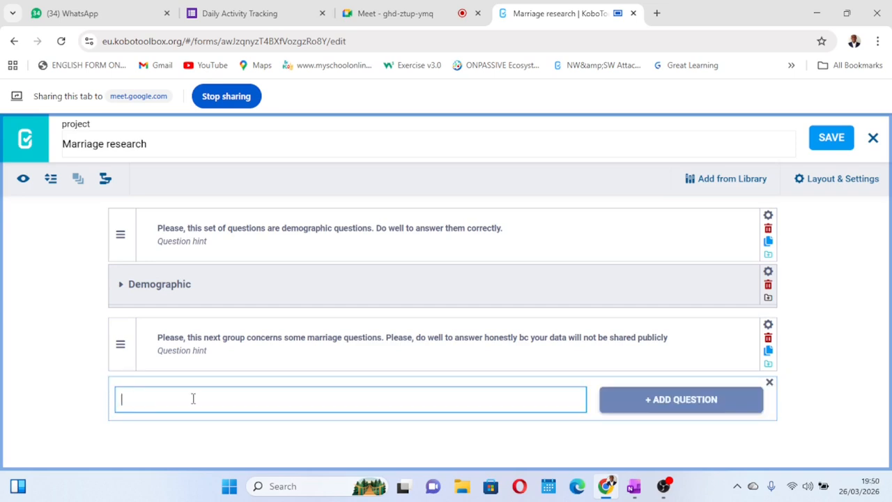
pyautogui.write('Are you married?')
pyautogui.click(679, 401)
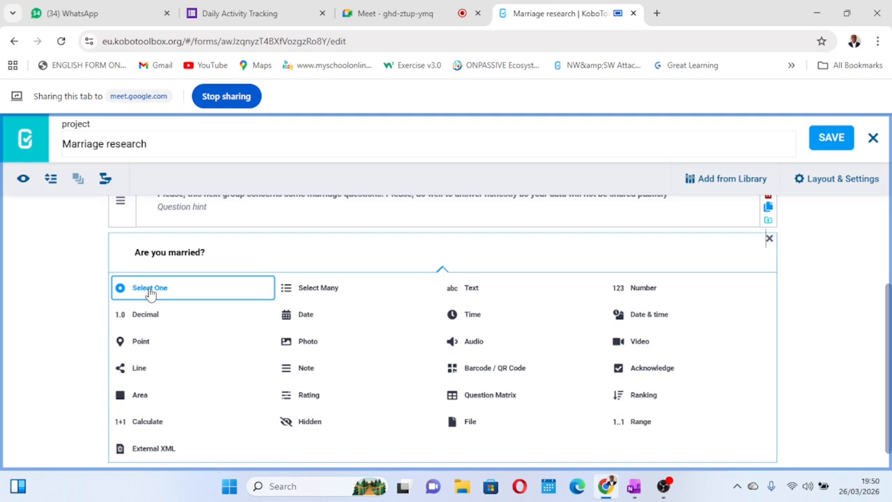
pyautogui.click(150, 292)
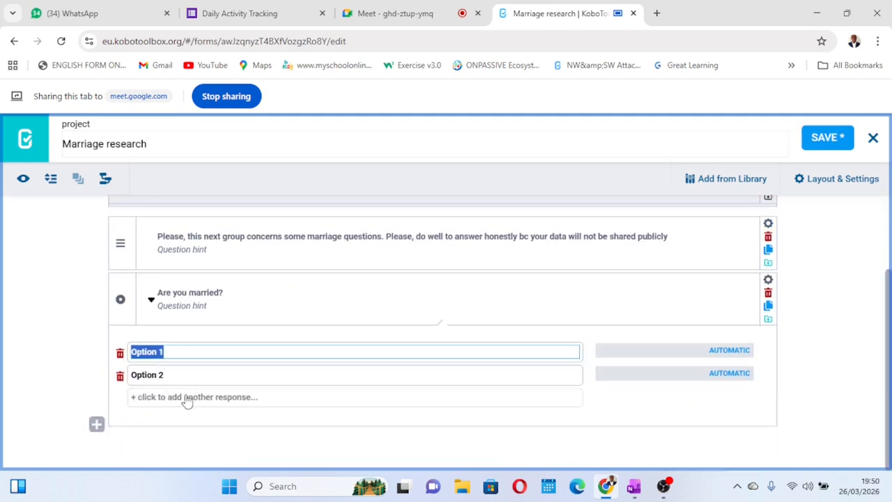
# Give "Are you married?" the responses Yes and No with values 1 and 2, and save the form
pyautogui.write('es')
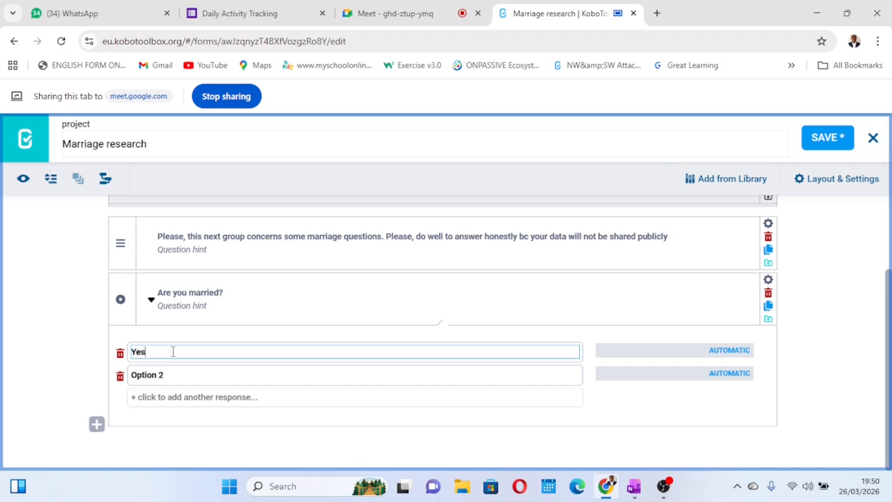
pyautogui.click(158, 380)
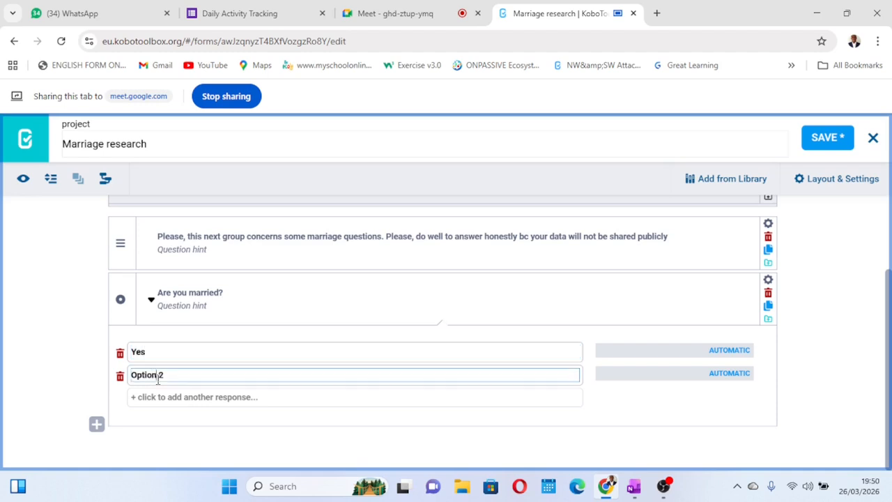
pyautogui.tripleClick(158, 380)
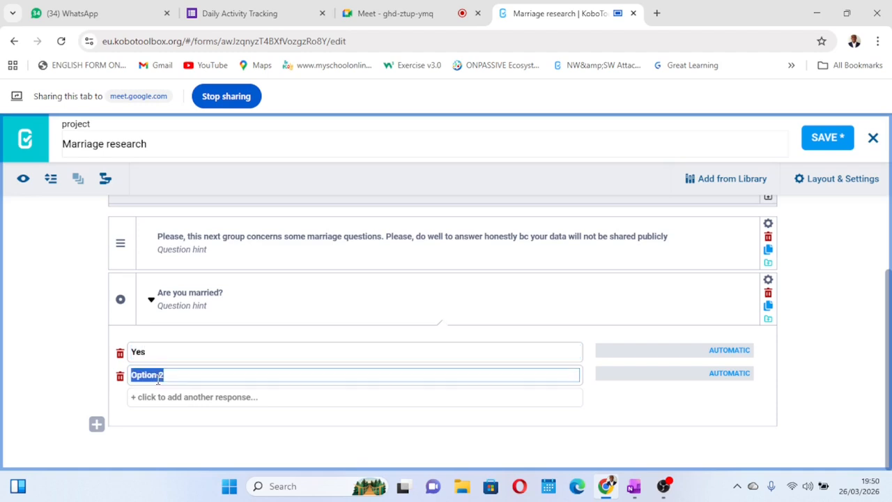
pyautogui.write('No')
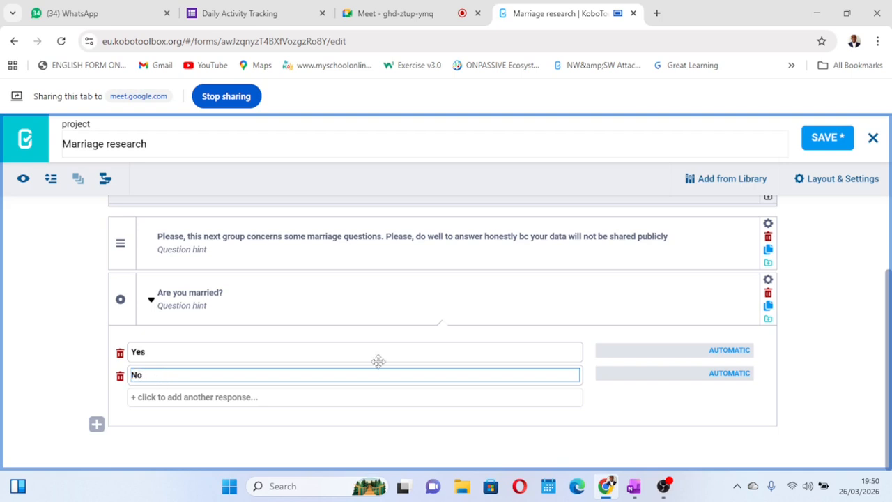
pyautogui.click(726, 349)
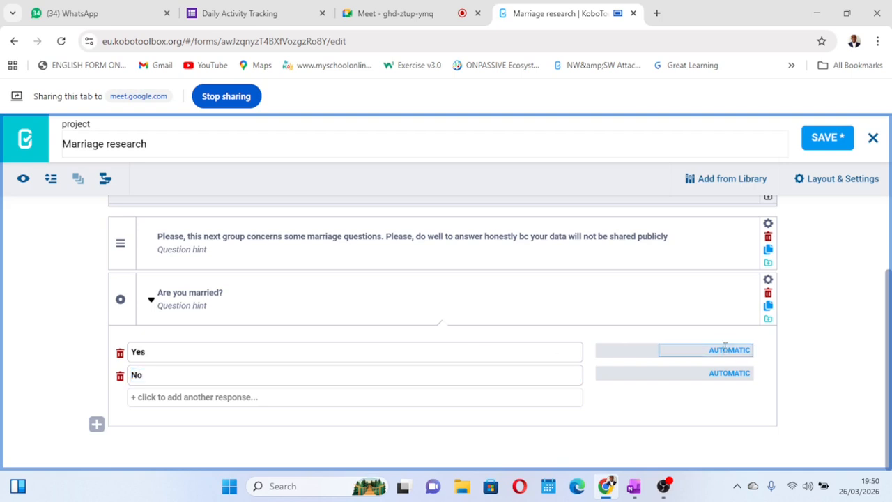
pyautogui.click(733, 376)
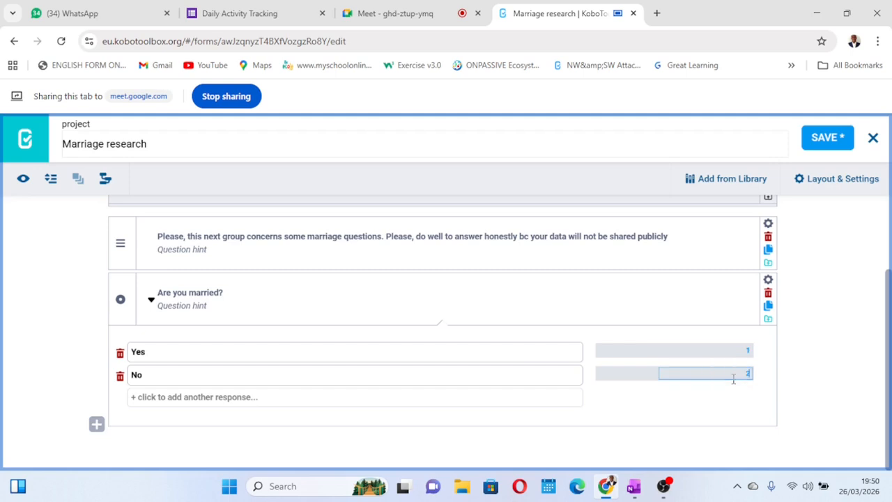
pyautogui.click(831, 143)
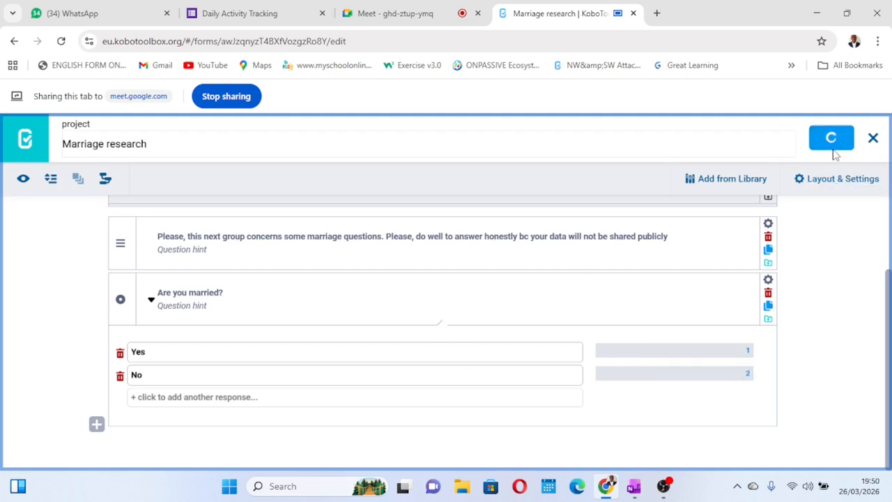
# Add a Date question "When were married?" at the end of the form and save the form
pyautogui.click(96, 424)
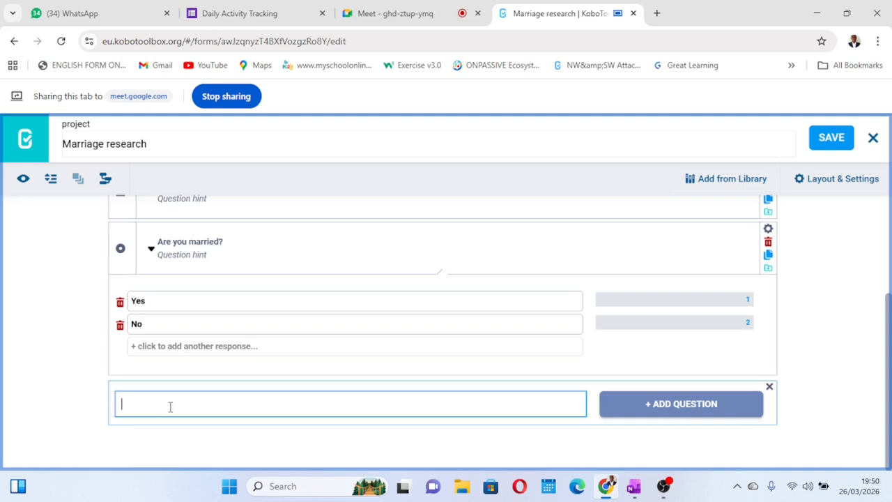
pyautogui.write('When')
pyautogui.write('were married?')
pyautogui.click(641, 403)
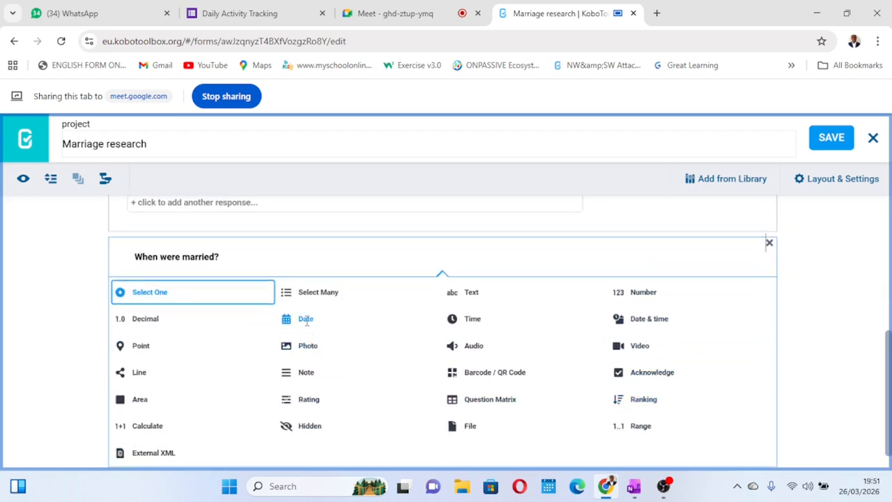
pyautogui.click(307, 324)
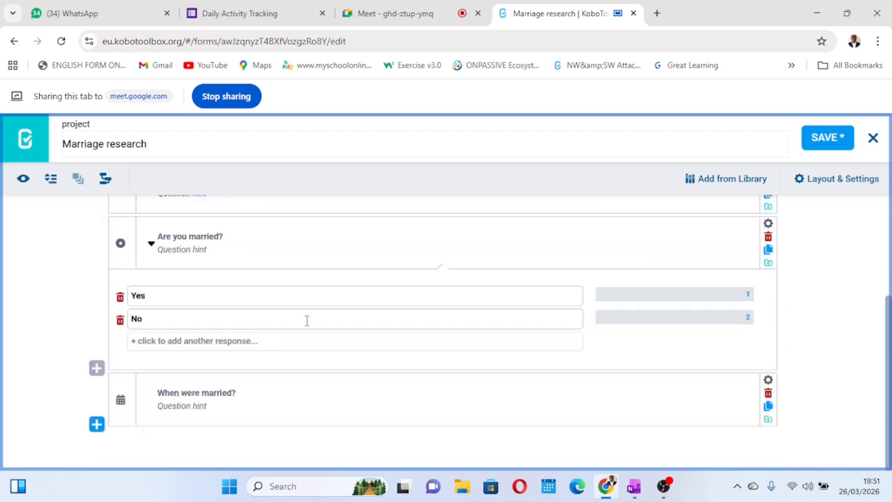
pyautogui.click(814, 141)
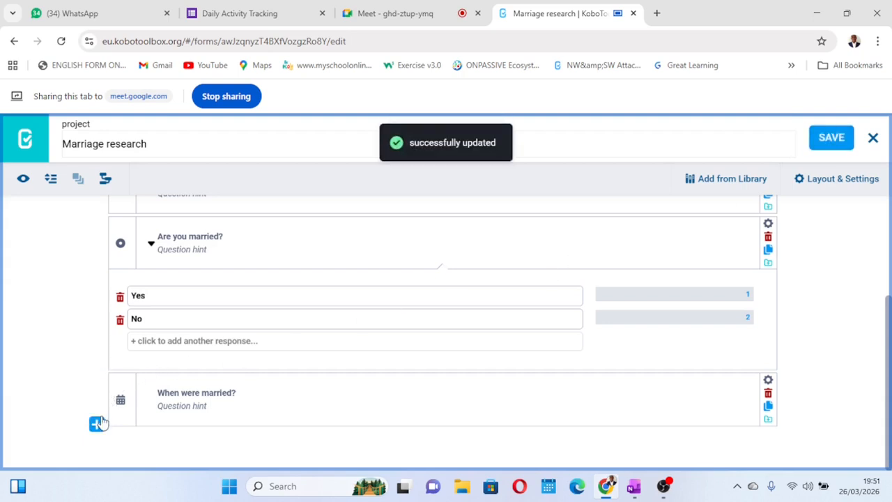
# Collapse the responses of "Are you married?" and add a Select One question "Do have children?" at the end of the form
pyautogui.click(152, 245)
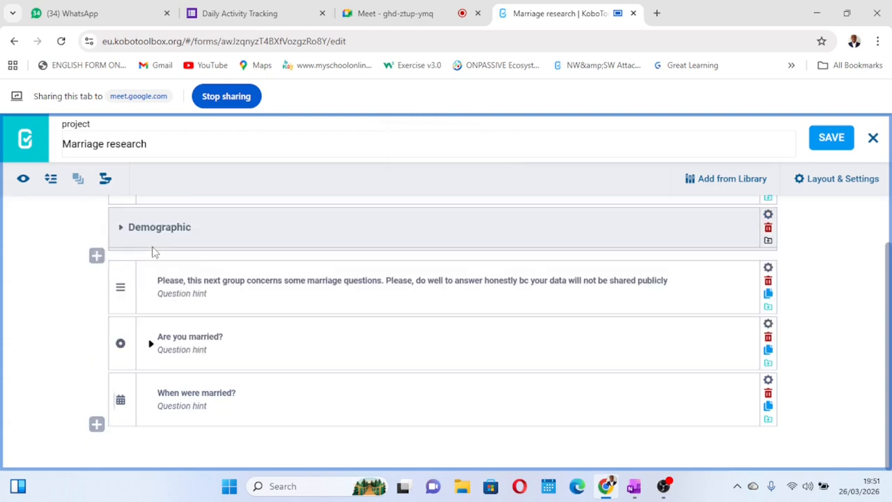
pyautogui.click(97, 425)
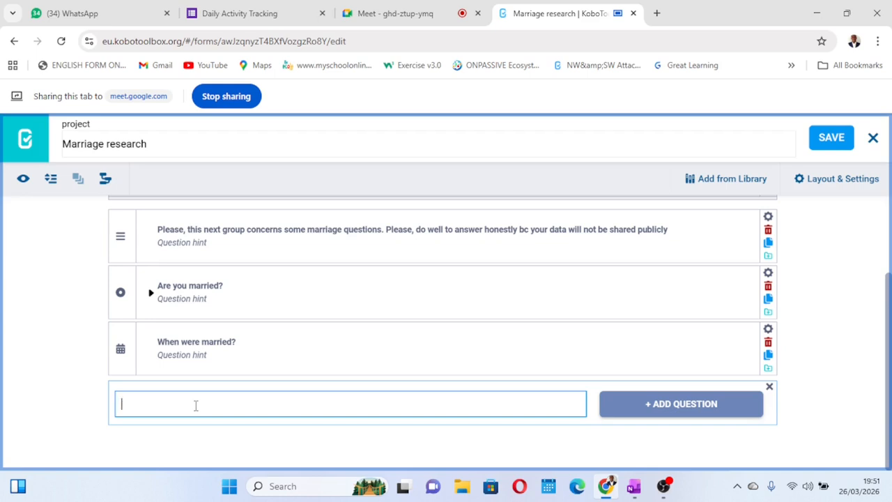
pyautogui.write('Do have children?')
pyautogui.click(657, 405)
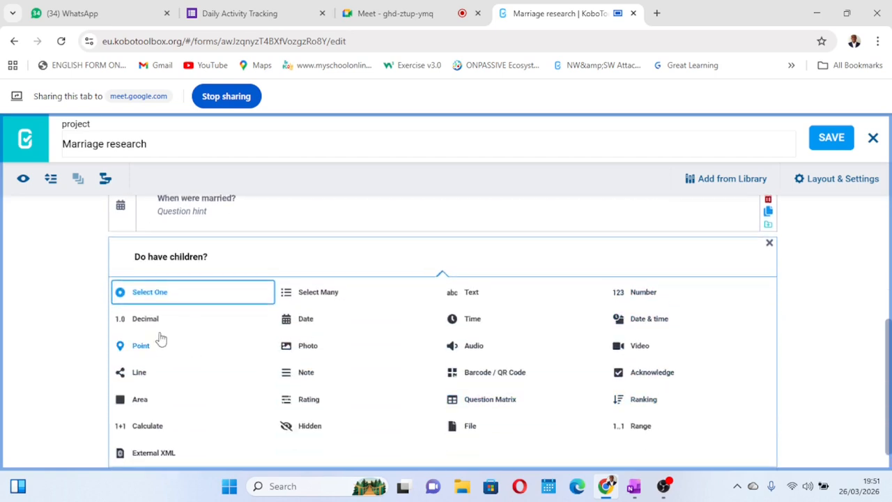
pyautogui.click(170, 293)
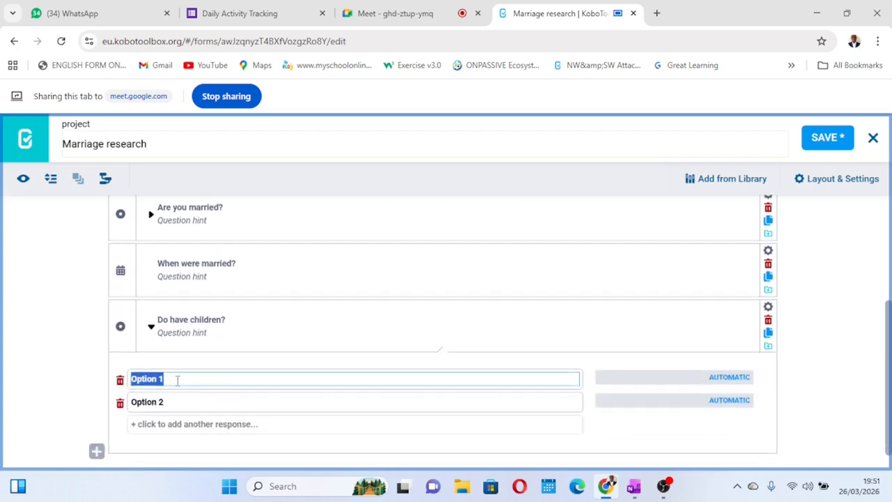
# Give "Do have children?" the responses Yes and No with values 1 and 2, save the form, and collapse the question
pyautogui.write('Yes')
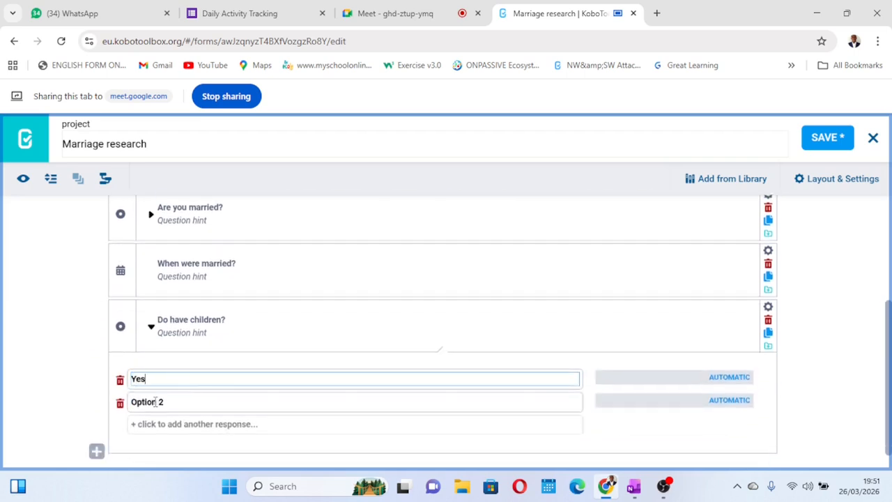
pyautogui.click(155, 401)
pyautogui.write('No')
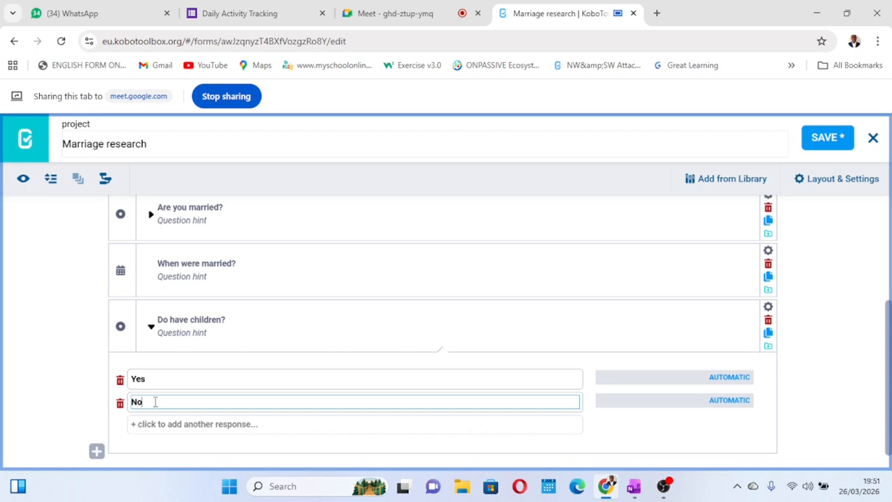
pyautogui.click(716, 377)
pyautogui.write('1')
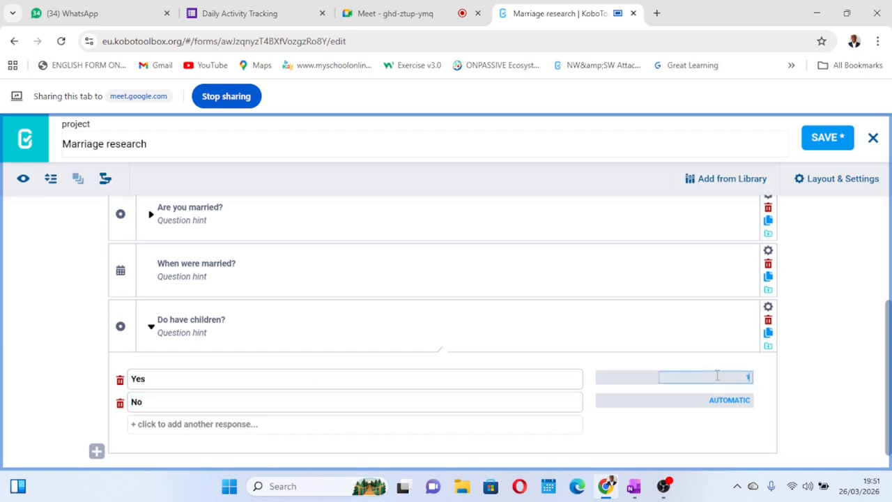
pyautogui.click(714, 401)
pyautogui.write('2')
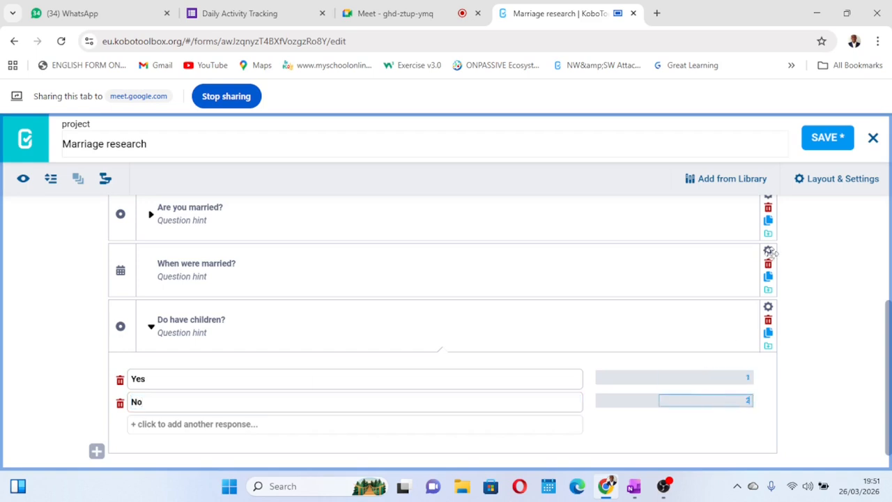
pyautogui.click(840, 137)
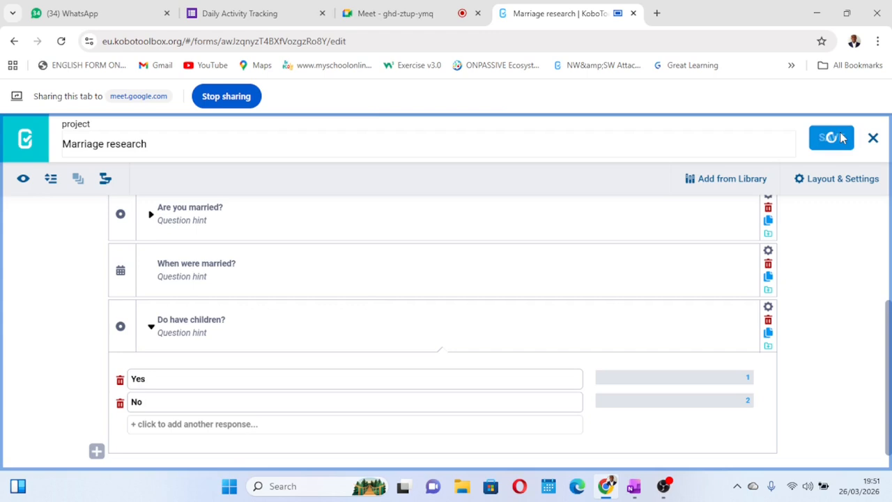
pyautogui.click(151, 329)
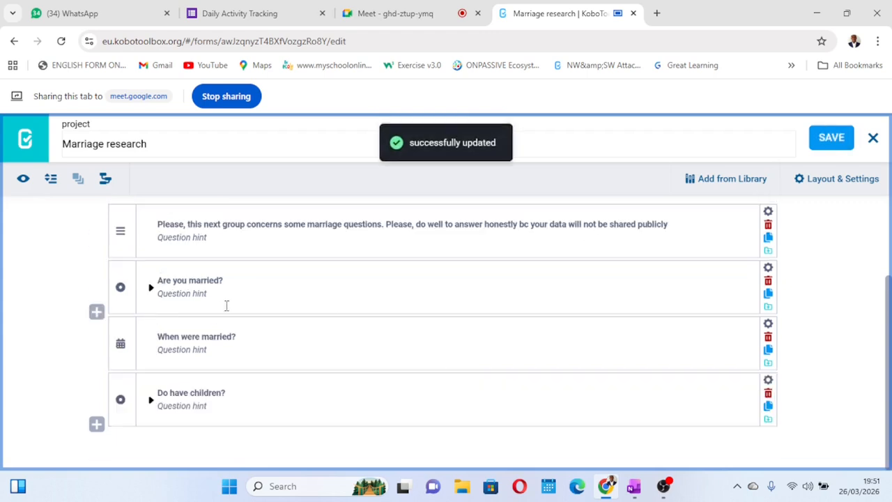
# Add a Select One question "Are you divorced?" below "Do have children?"
pyautogui.click(97, 424)
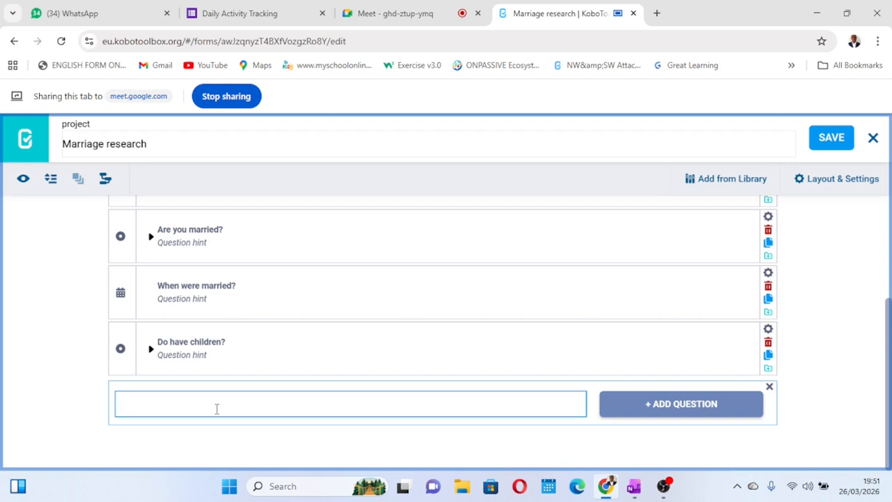
pyautogui.write('Are you divorce')
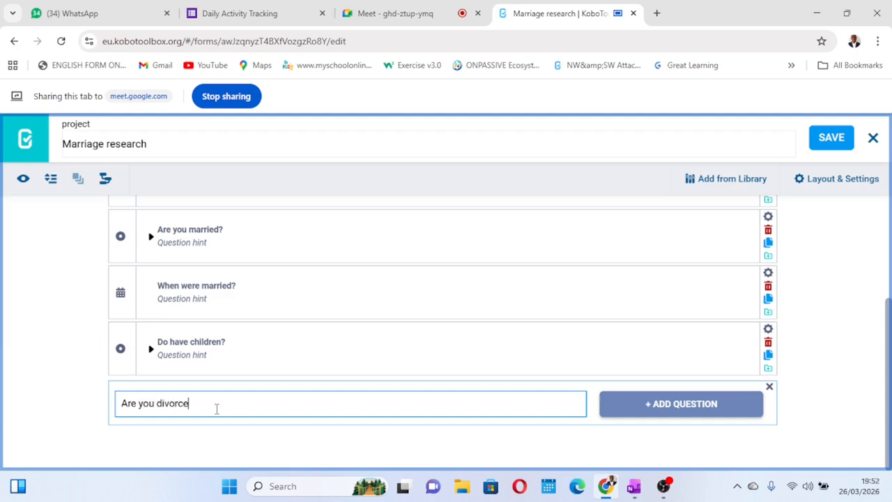
pyautogui.write('d?')
pyautogui.click(711, 413)
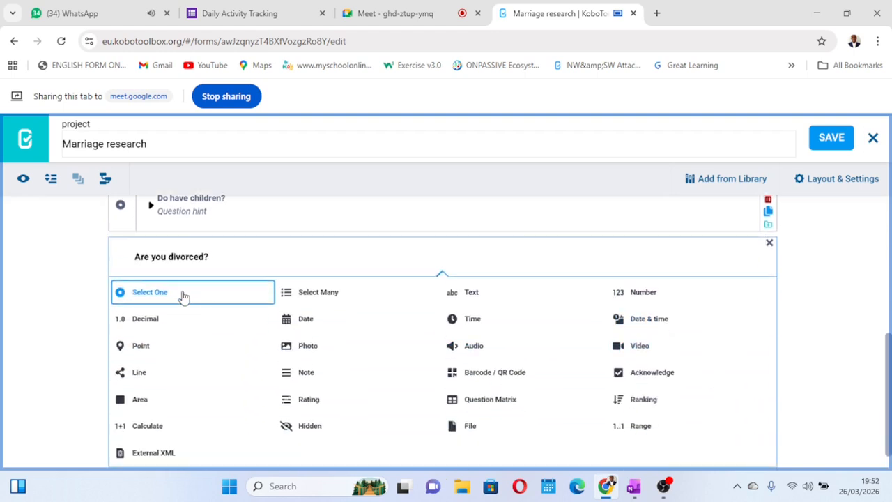
pyautogui.click(183, 294)
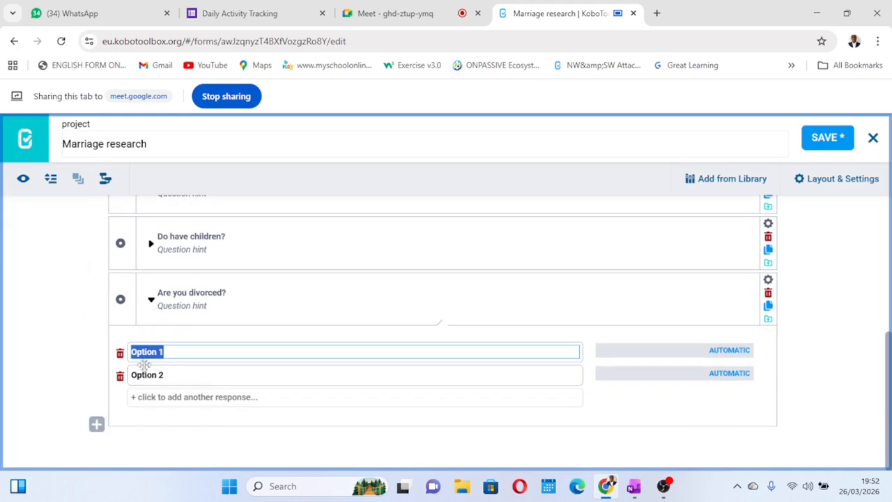
# Enter the responses "Yes", "In the process" and "No" for the "Are you divorced?" question
pyautogui.write('Yes')
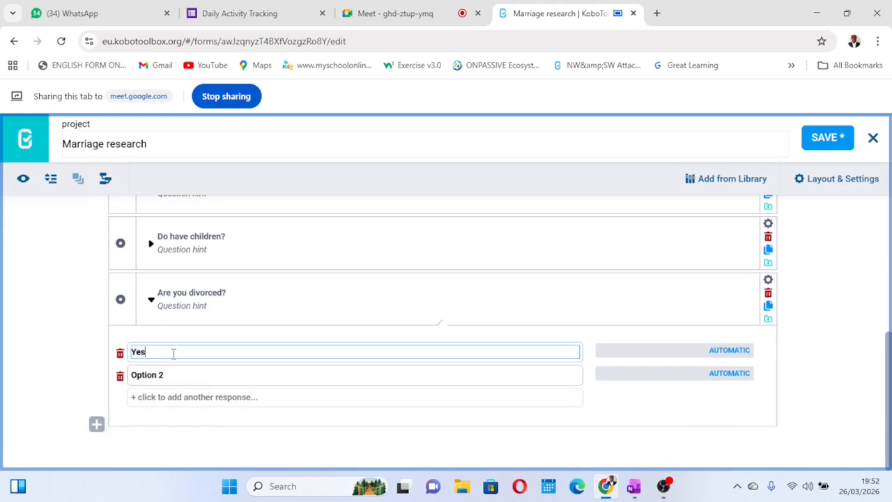
pyautogui.click(161, 374)
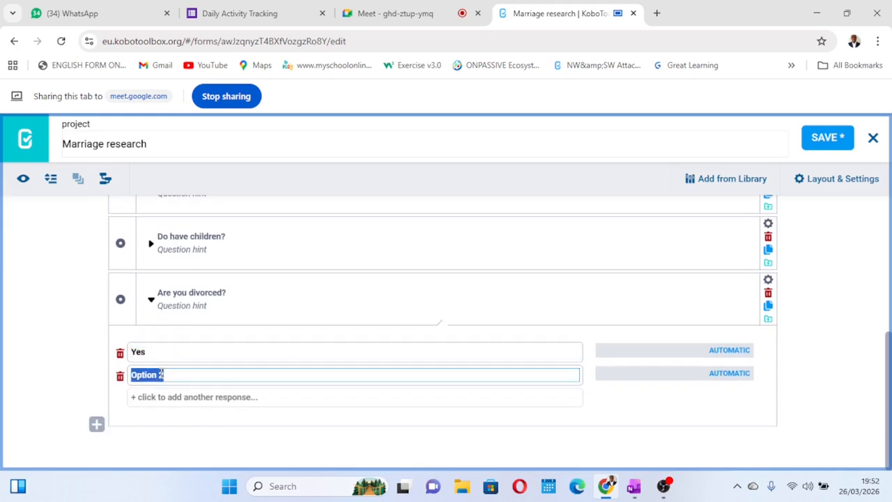
pyautogui.press('BackSpace')
pyautogui.write('In the process')
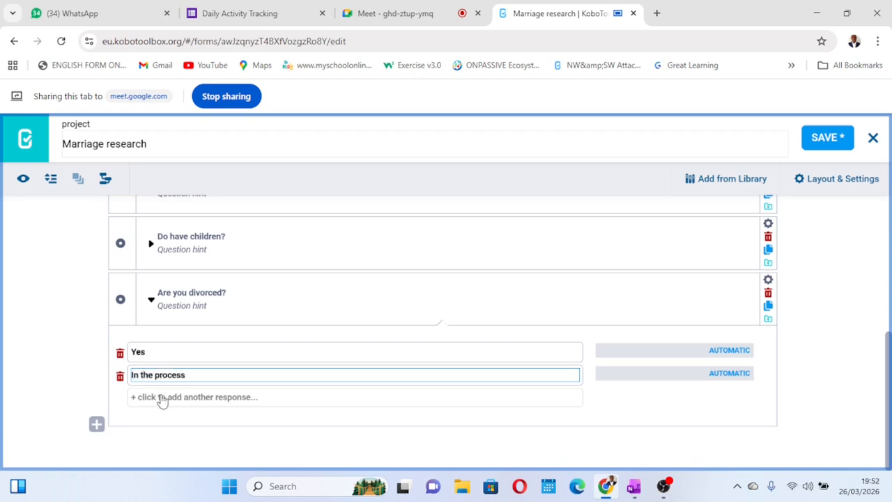
pyautogui.click(163, 398)
pyautogui.write('No')
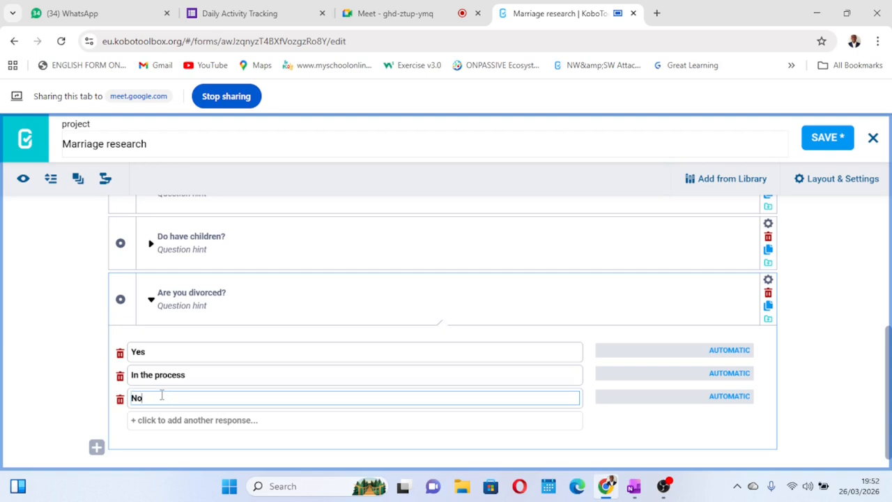
# Give the "Are you divorced?" responses Yes, In the process and No the values 1, 2 and 3, save the form, and collapse the question
pyautogui.click(732, 351)
pyautogui.write('1')
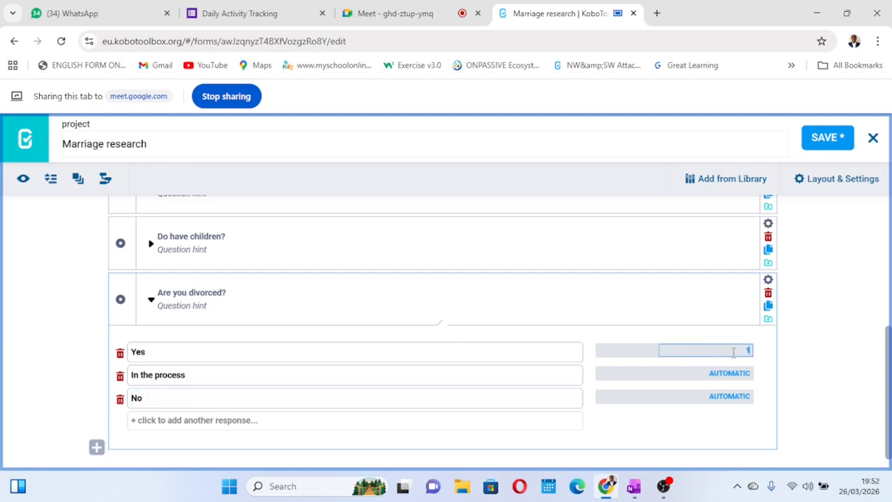
pyautogui.click(731, 373)
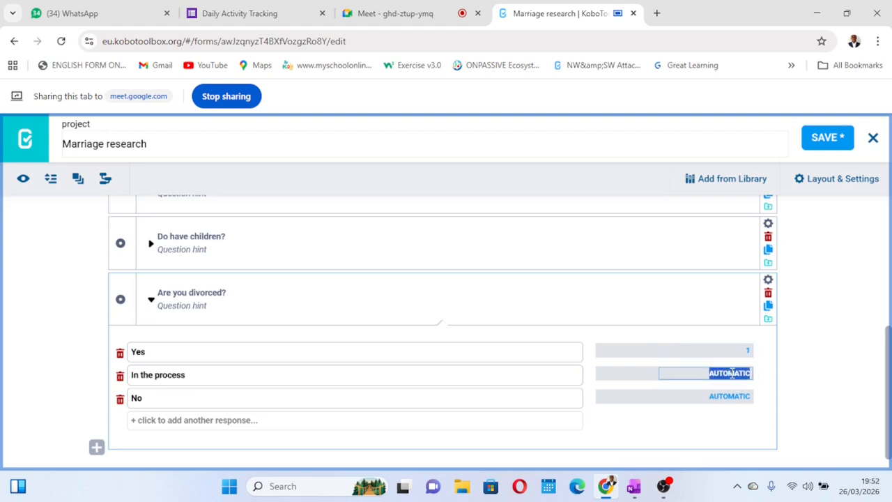
pyautogui.write('2')
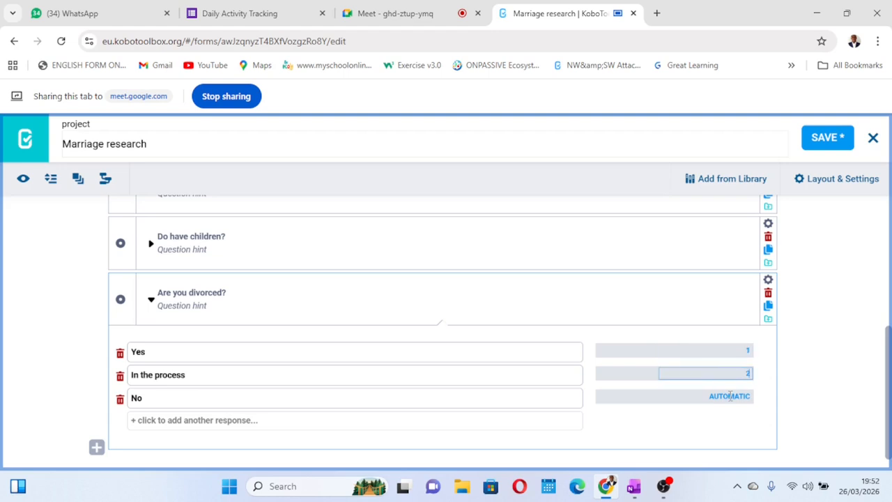
pyautogui.click(731, 396)
pyautogui.write('3')
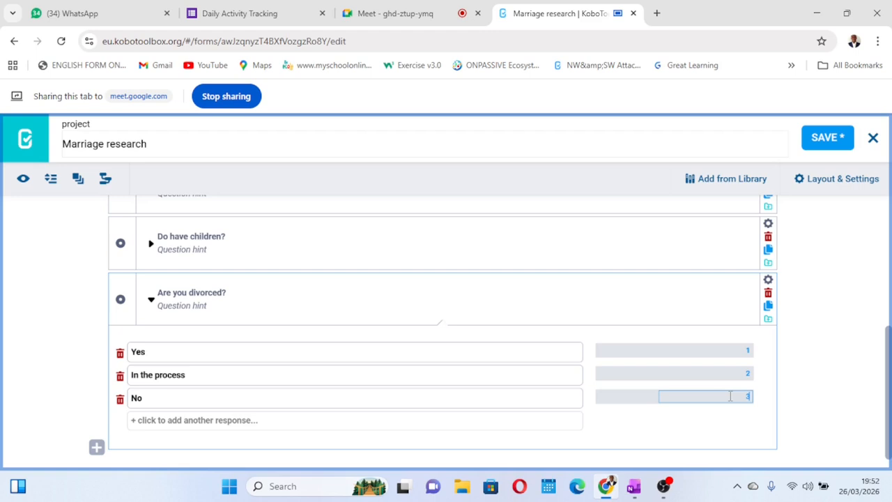
pyautogui.click(838, 139)
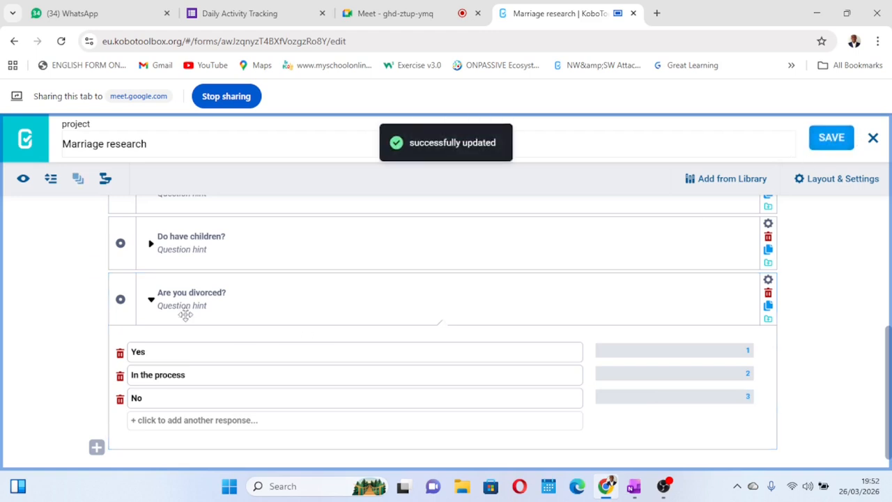
pyautogui.click(151, 300)
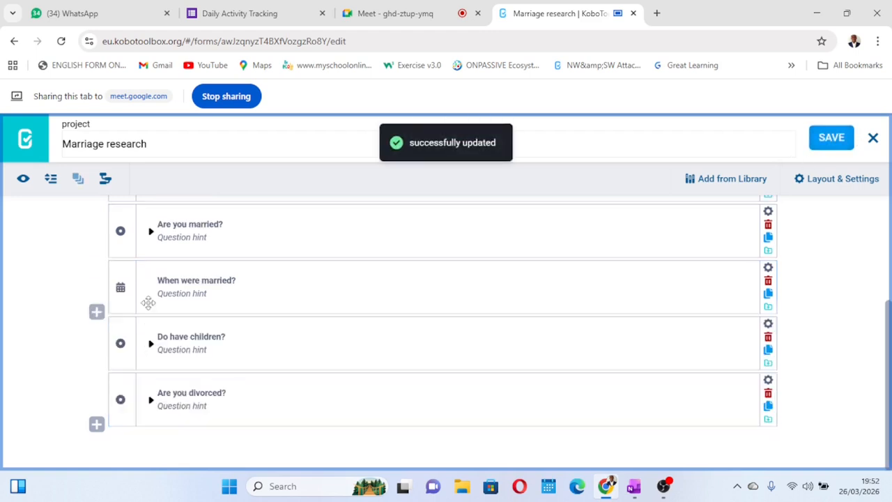
# Add a Number question "Contact?" between the marriage note and "Are you married?", and save the form
pyautogui.scroll(2, 302, 336)
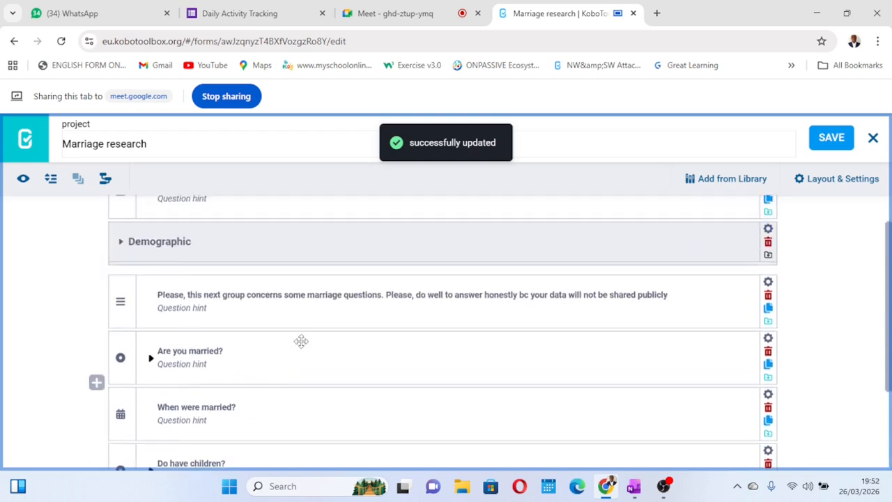
pyautogui.scroll(-2, 301, 341)
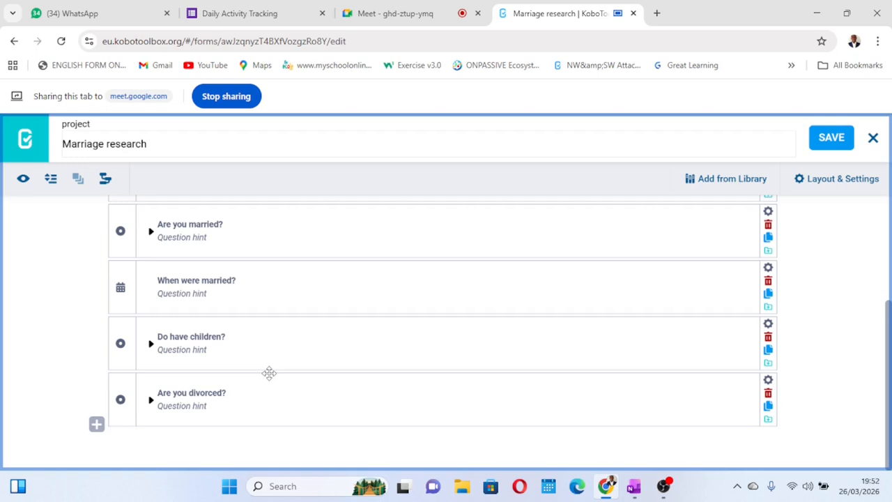
pyautogui.scroll(1, 269, 373)
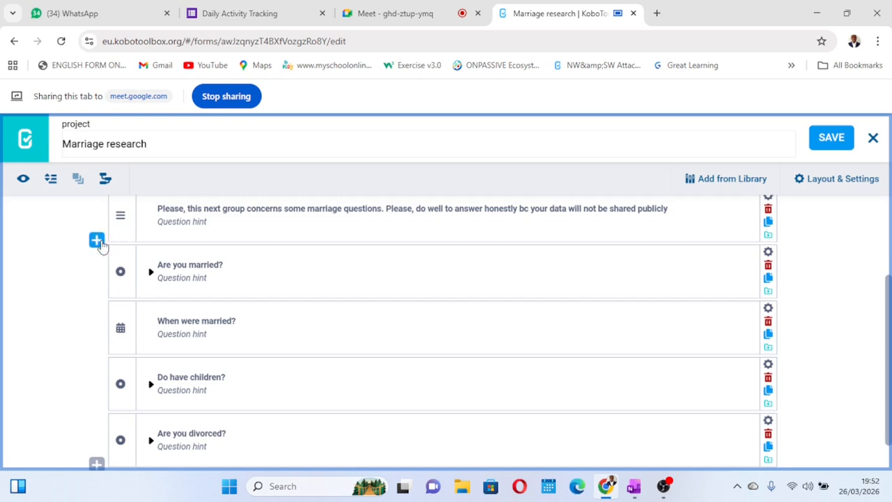
pyautogui.click(98, 242)
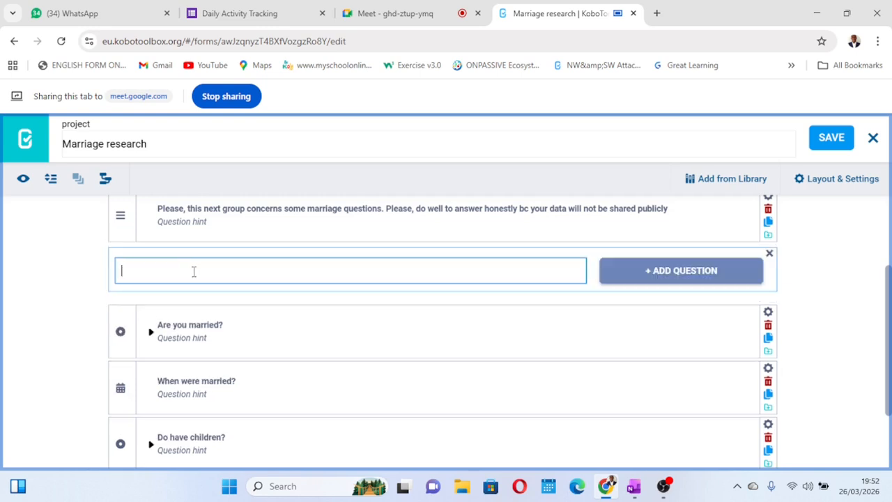
pyautogui.write('Contact?')
pyautogui.click(626, 279)
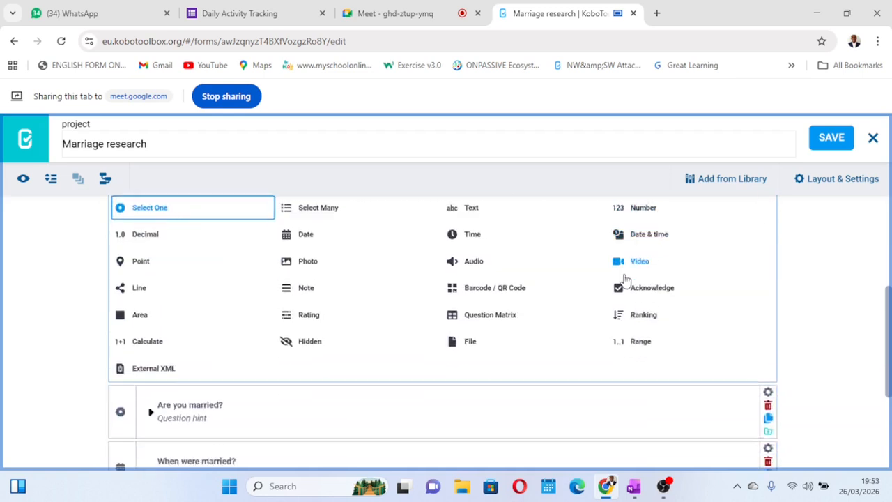
pyautogui.scroll(-1, 496, 290)
pyautogui.scroll(1, 495, 300)
pyautogui.scroll(1, 513, 263)
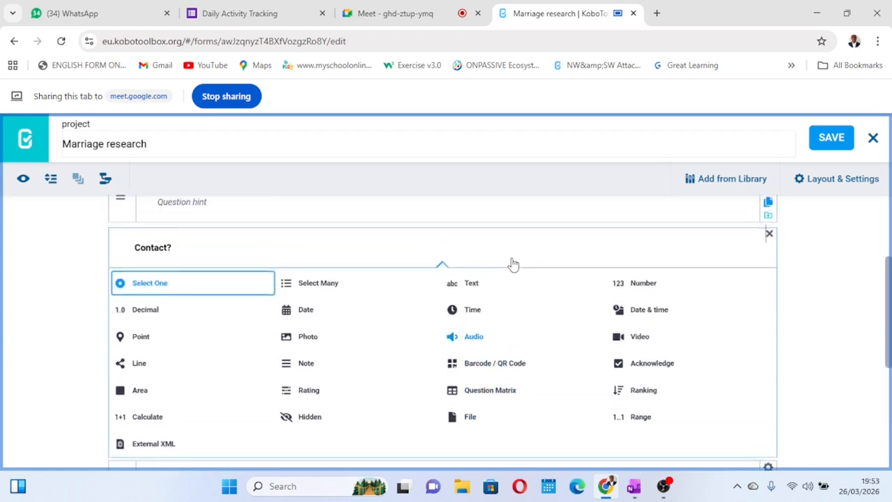
pyautogui.click(628, 291)
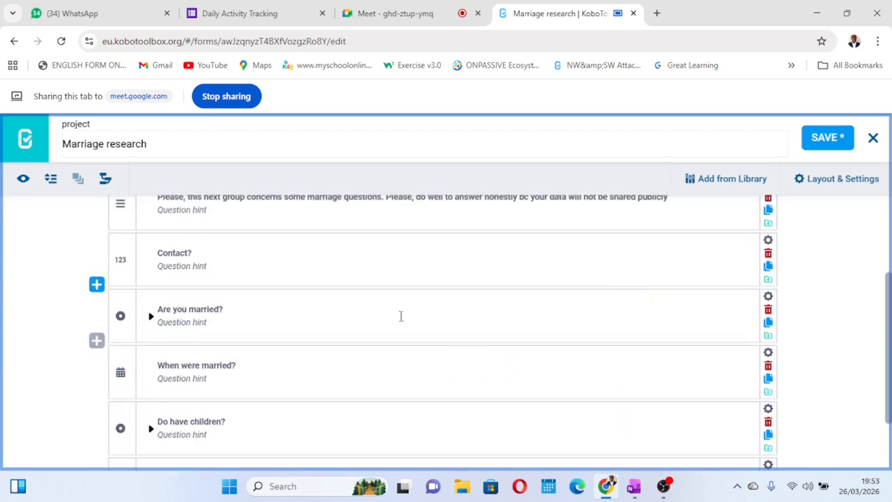
pyautogui.click(824, 137)
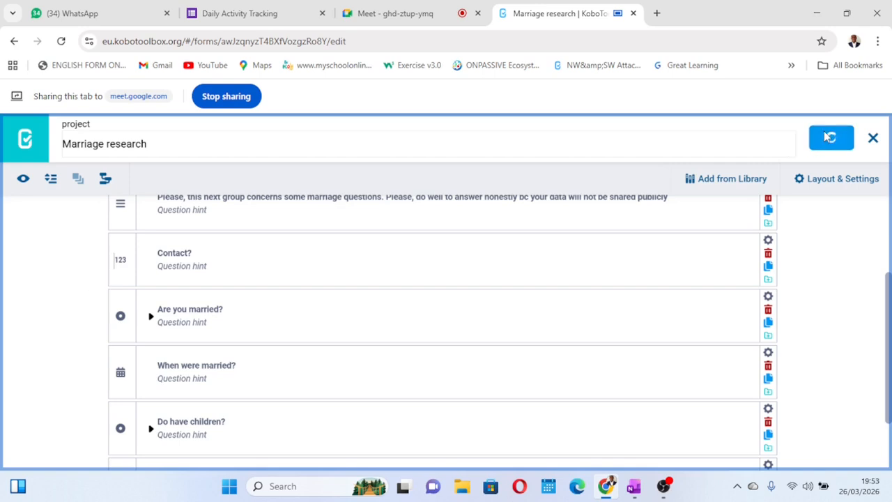
# Add a Select Many question "Why are you divorced?" at the end of the form
pyautogui.scroll(-3, 354, 320)
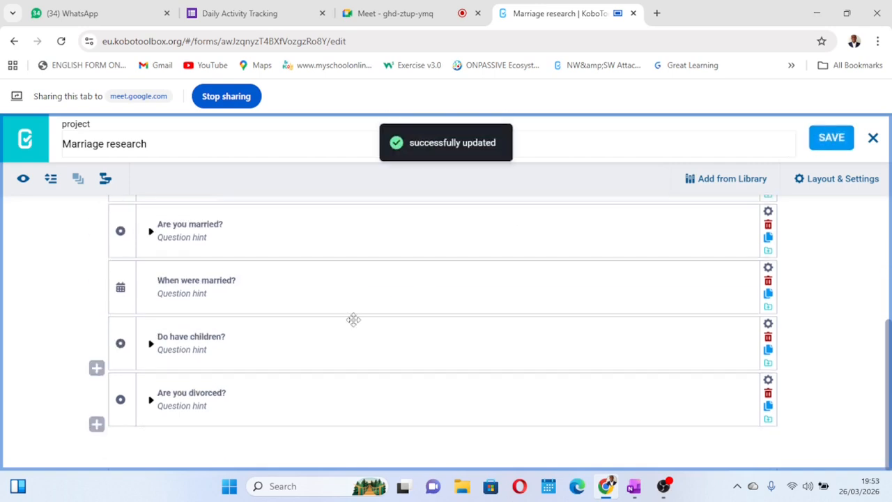
pyautogui.click(97, 425)
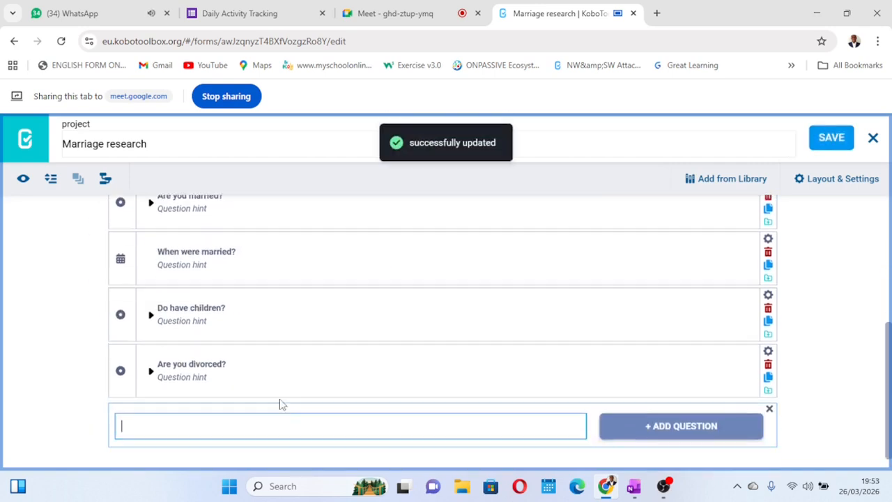
pyautogui.write('W')
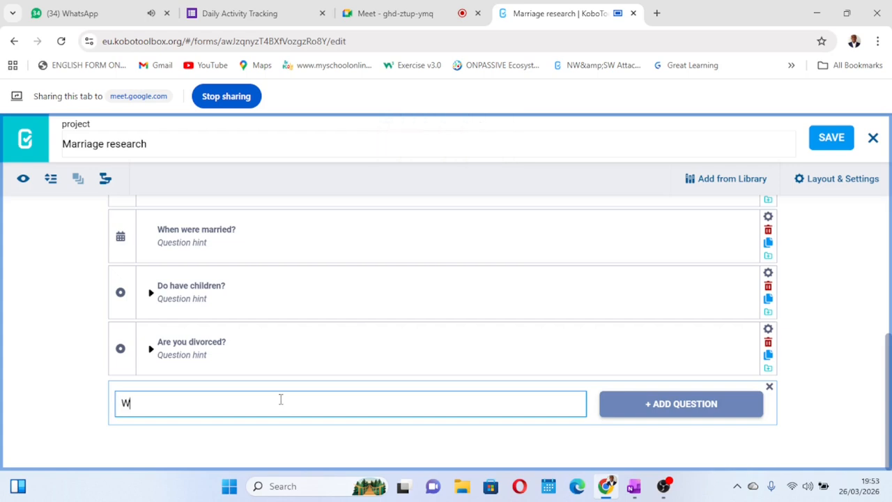
pyautogui.write('hy are you divo')
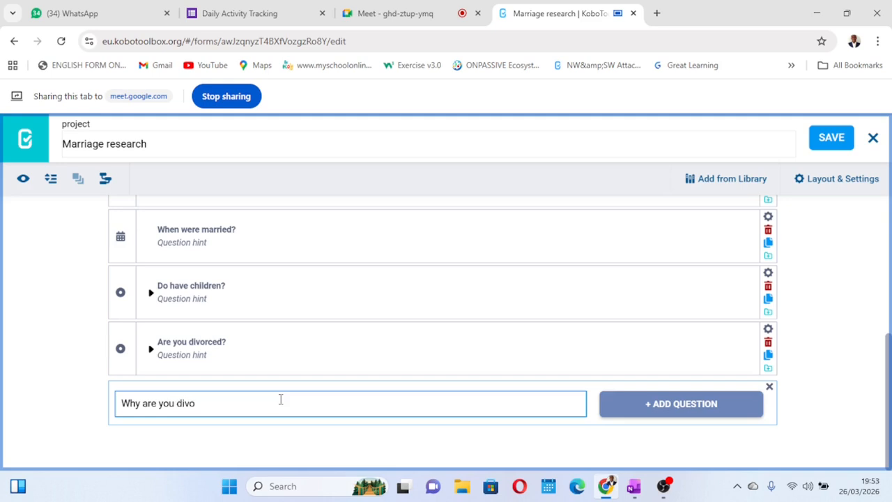
pyautogui.write('rced?')
pyautogui.click(650, 411)
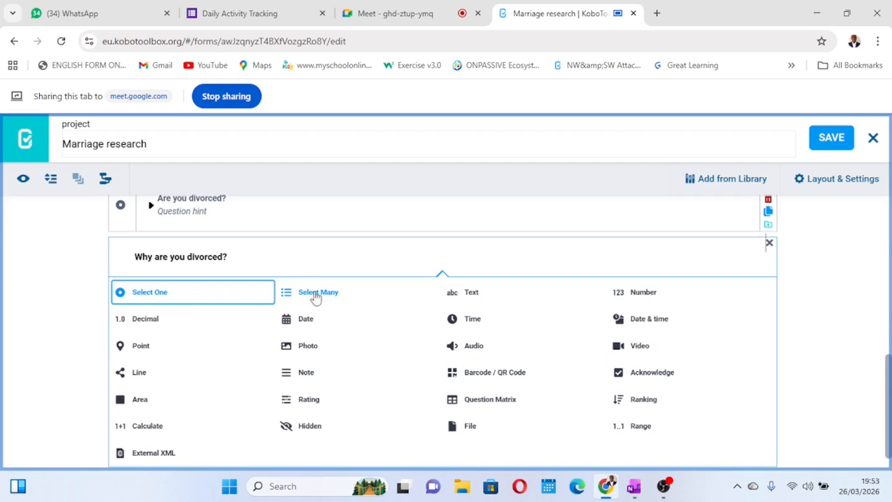
pyautogui.click(315, 293)
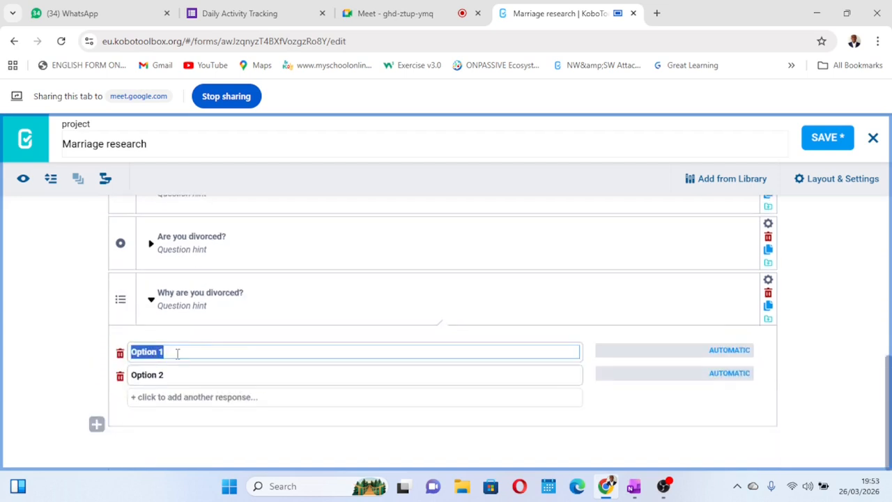
# Enter the responses "Communication", "Money", "Sex" and "Friends" for the "Why are you divorced?" question
pyautogui.write('Co')
pyautogui.write('mmunica')
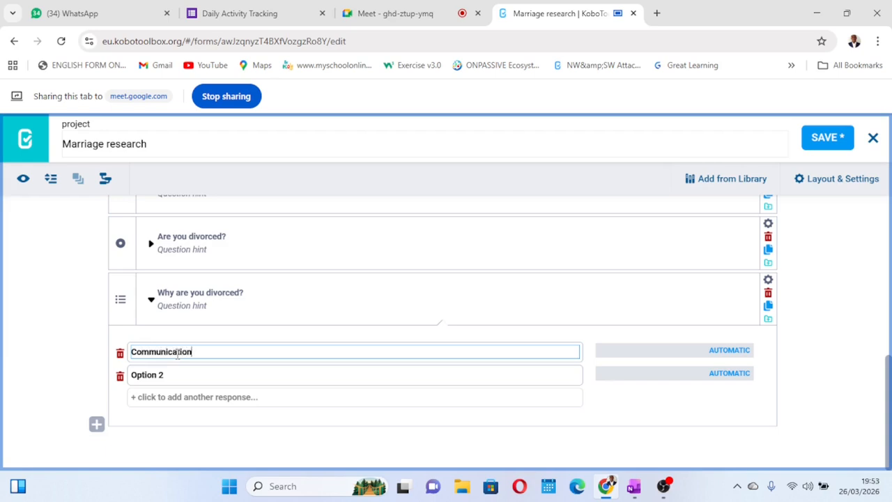
pyautogui.write('tion')
pyautogui.click(166, 375)
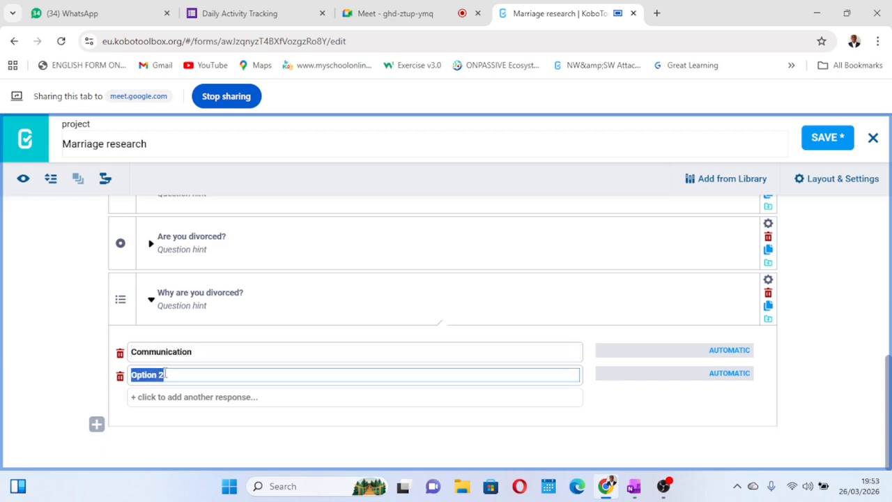
pyautogui.write('Money')
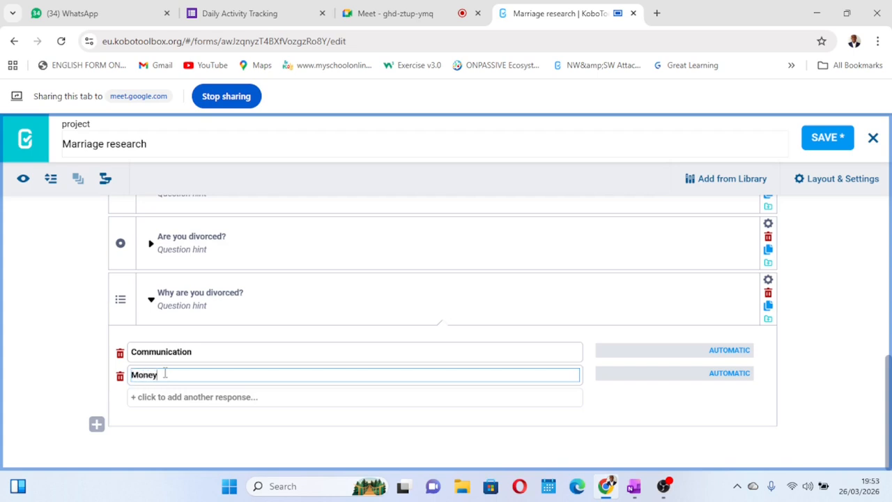
pyautogui.click(175, 396)
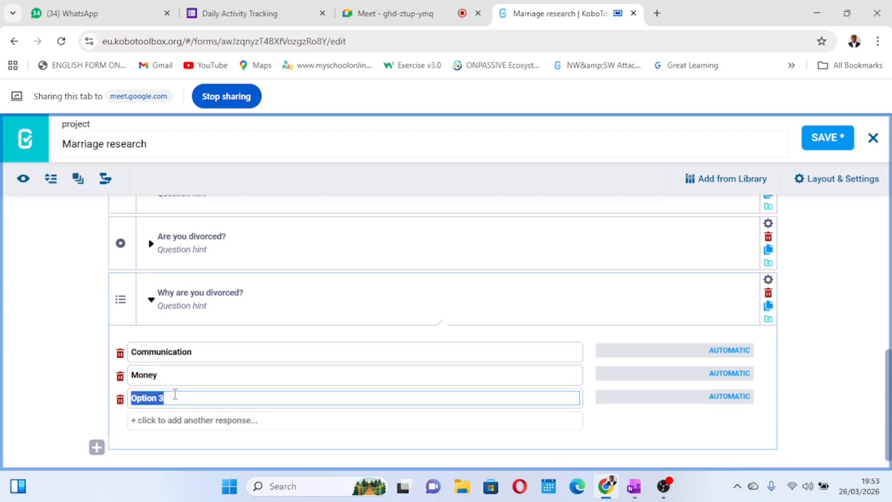
pyautogui.write('Sex')
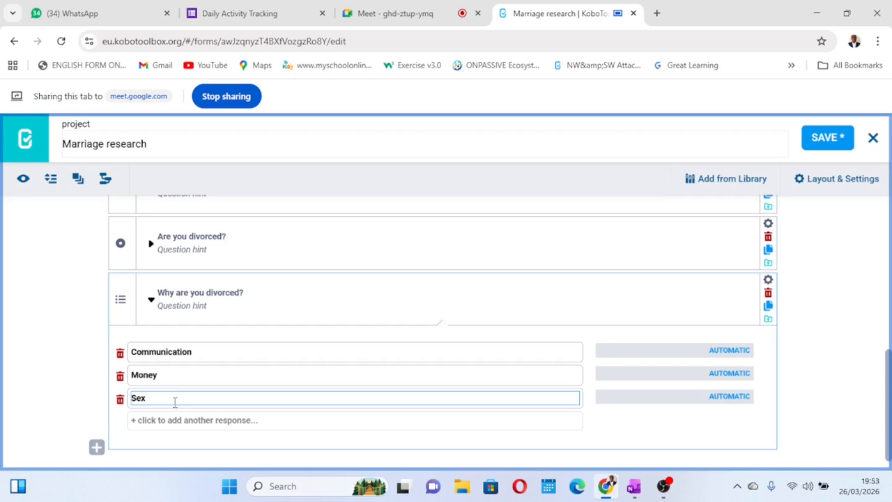
pyautogui.click(174, 421)
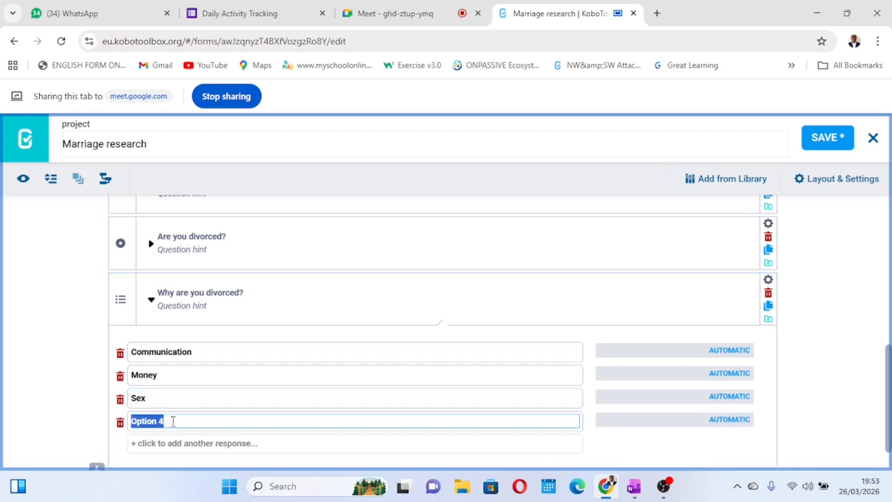
pyautogui.write('Friends')
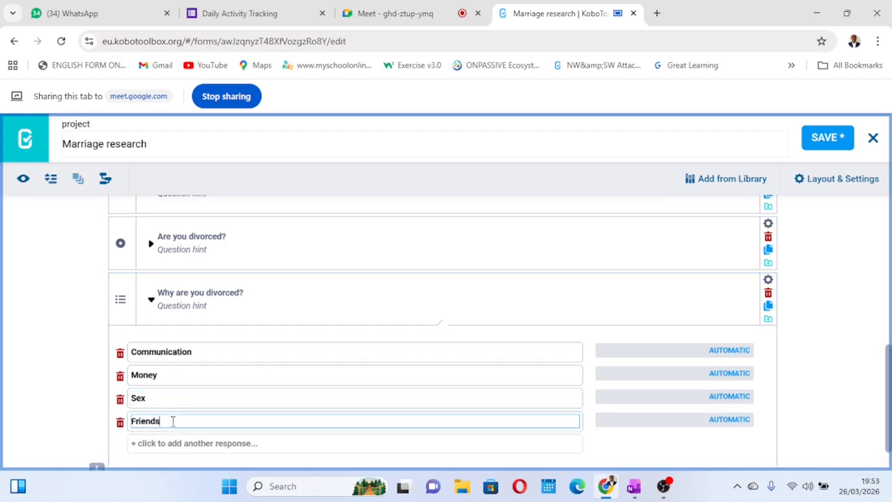
# Set the values of Communication, Money, Sex and Friends to 1, 2, 3 and 4
pyautogui.click(725, 348)
pyautogui.click(721, 375)
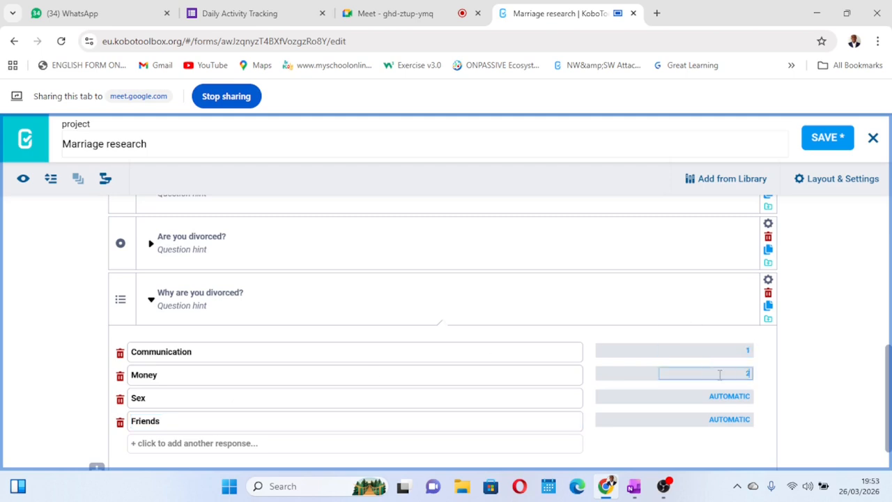
pyautogui.click(725, 395)
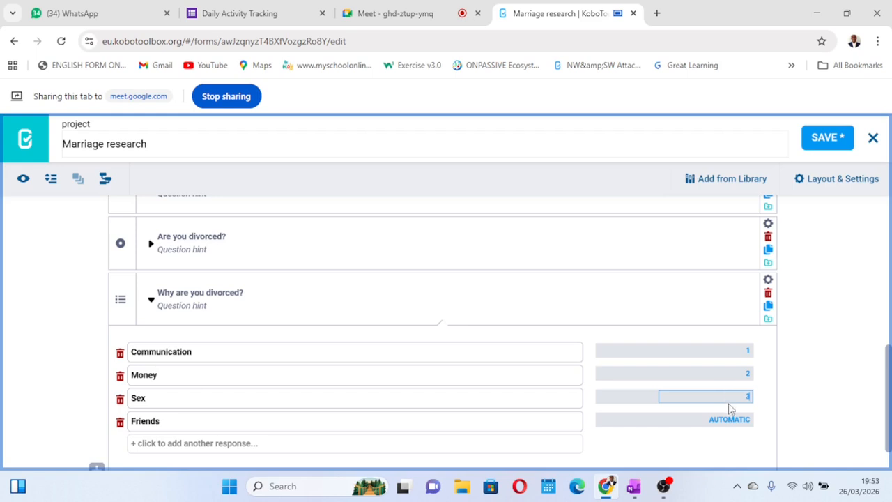
pyautogui.click(729, 418)
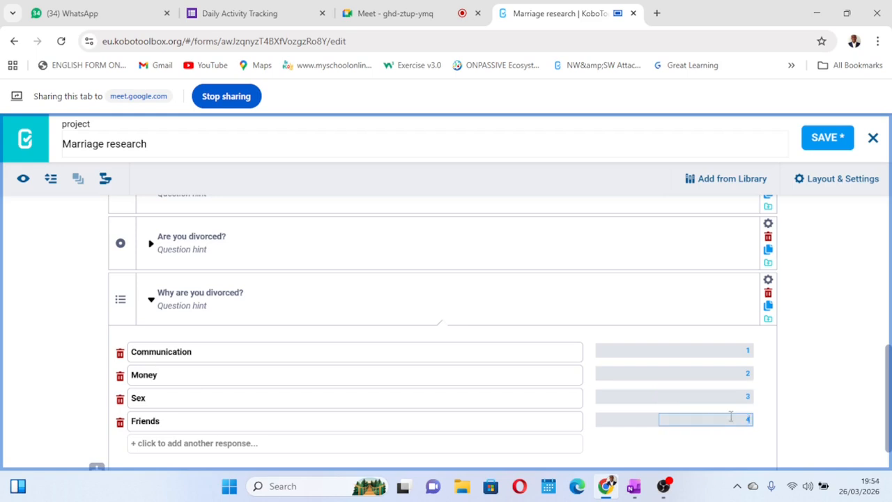
# Add a fifth response "Others" to "Why are you divorced?", save the form, and collapse the question
pyautogui.click(169, 444)
pyautogui.write('Others')
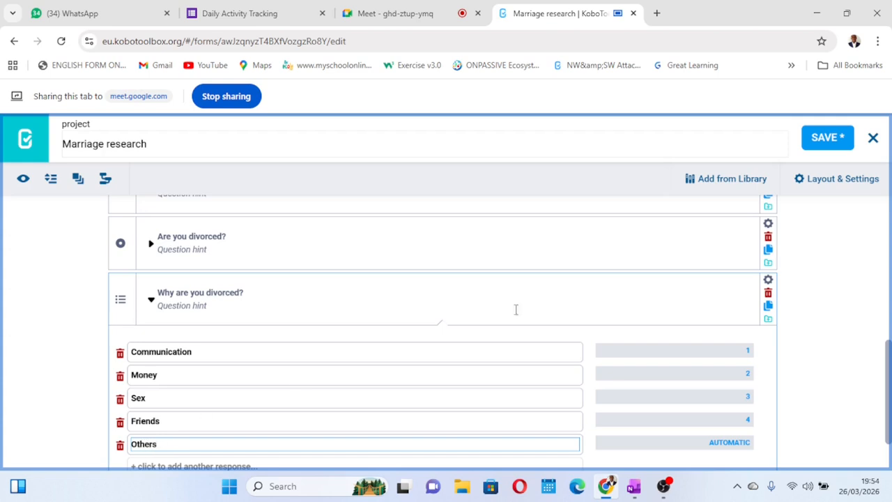
pyautogui.click(832, 138)
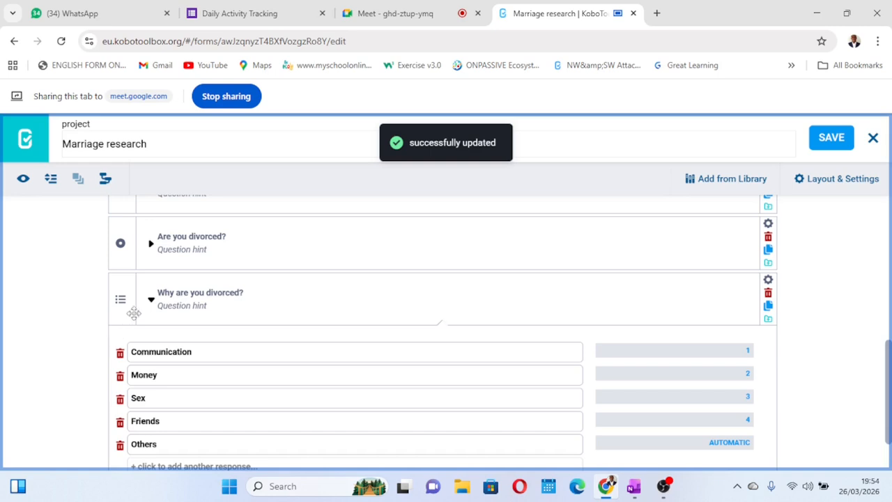
pyautogui.click(151, 299)
pyautogui.scroll(2, 303, 362)
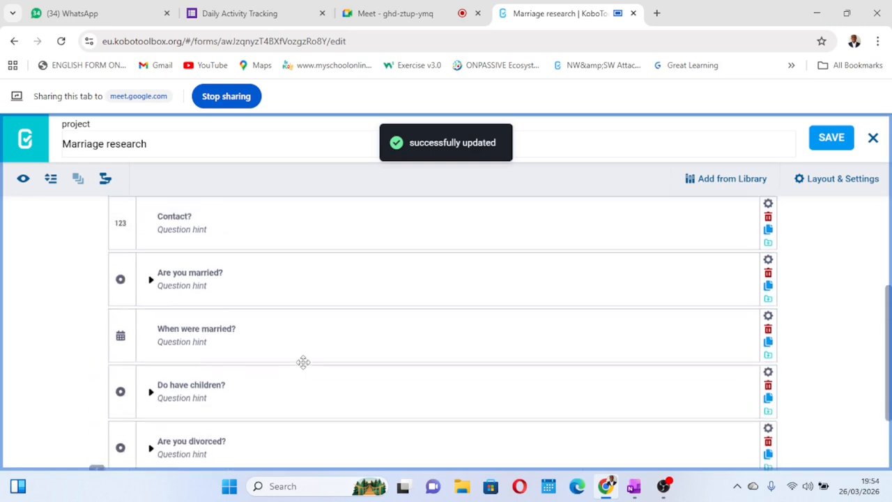
pyautogui.scroll(2, 303, 363)
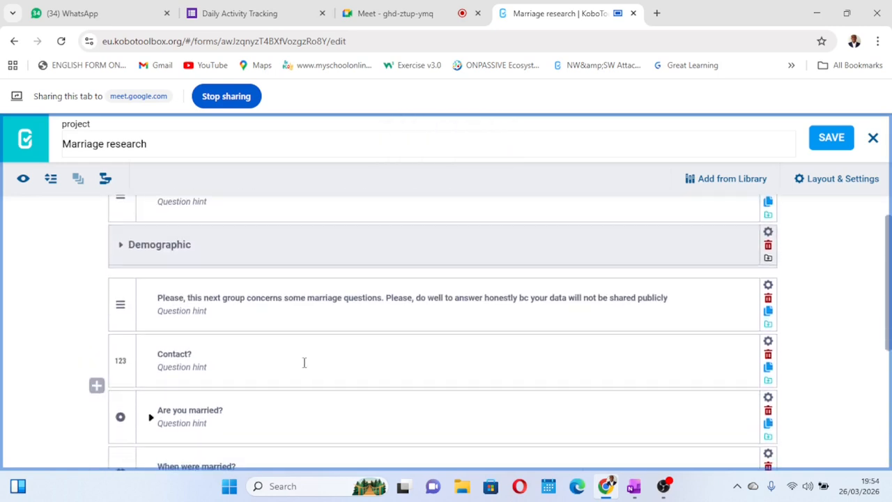
pyautogui.scroll(-4, 304, 363)
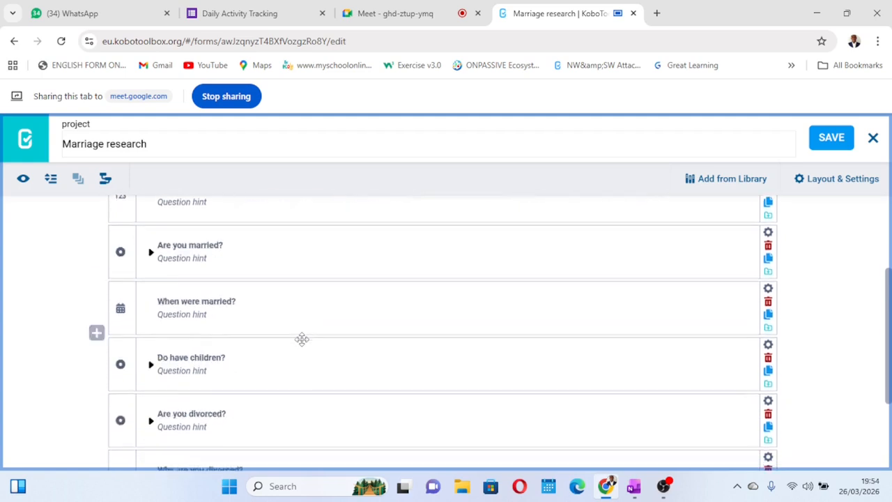
# Group the six questions from "Contact?" through "Why are you divorced?" into one new question group
pyautogui.scroll(4, 302, 339)
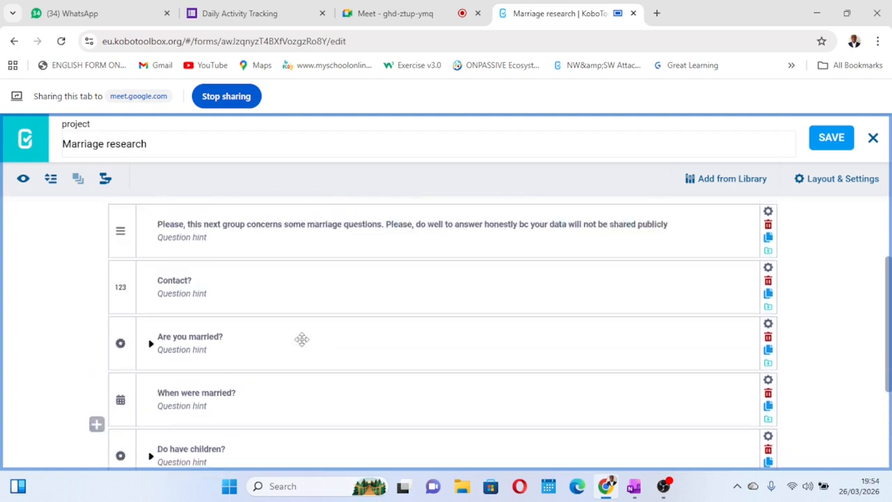
pyautogui.scroll(-3, 303, 339)
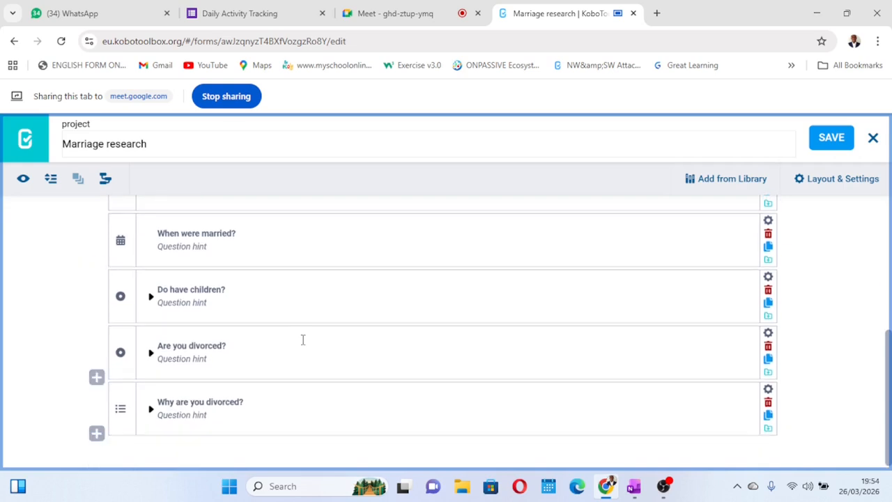
pyautogui.scroll(2, 303, 340)
pyautogui.scroll(2, 303, 339)
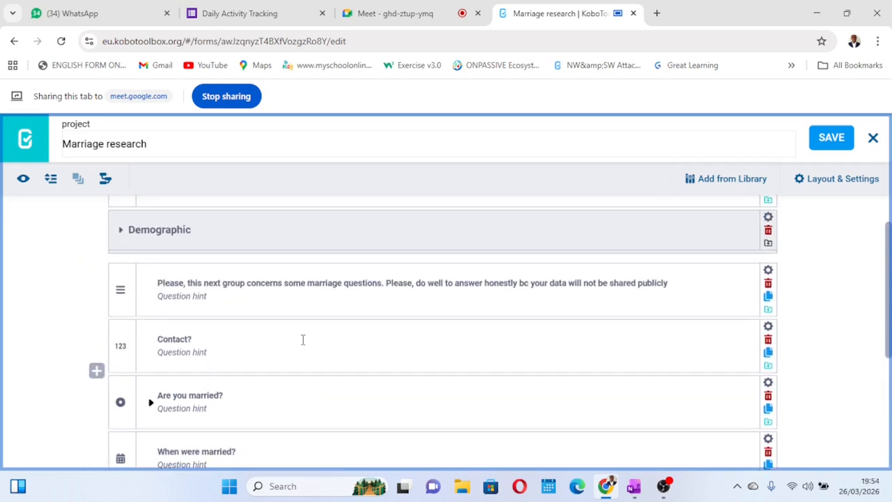
pyautogui.scroll(-1, 303, 340)
pyautogui.scroll(-1, 276, 301)
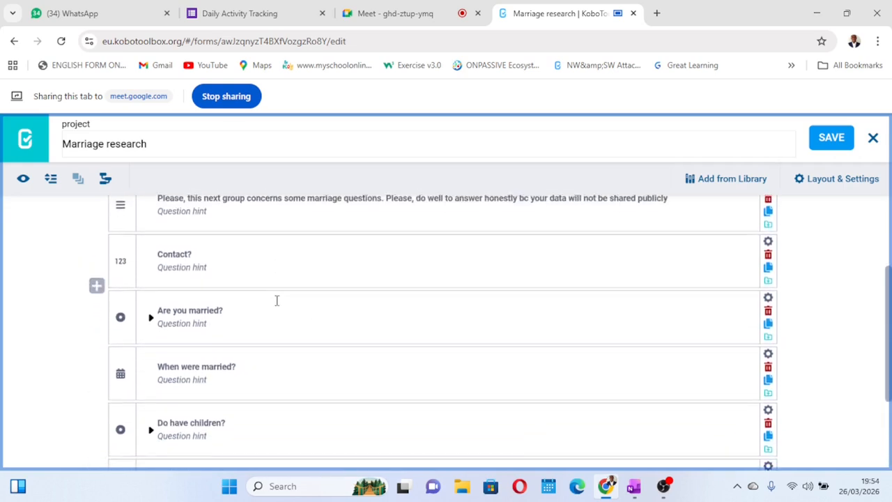
pyautogui.scroll(1, 277, 300)
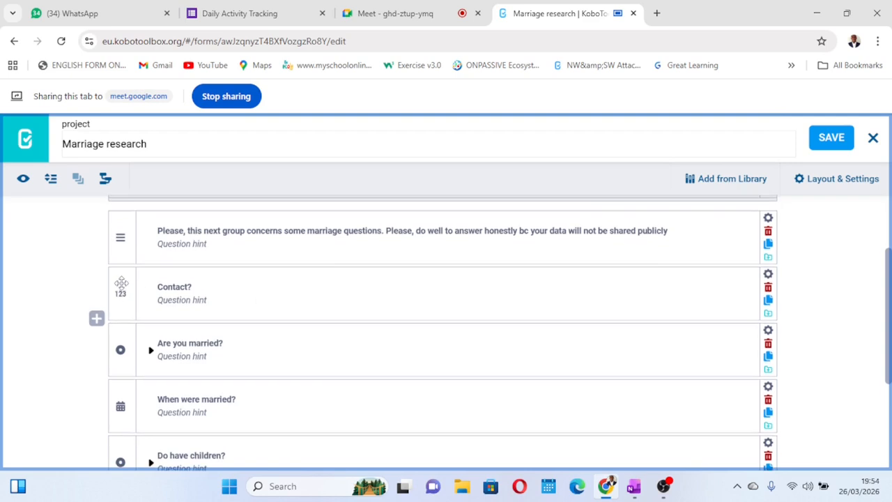
pyautogui.click(122, 282)
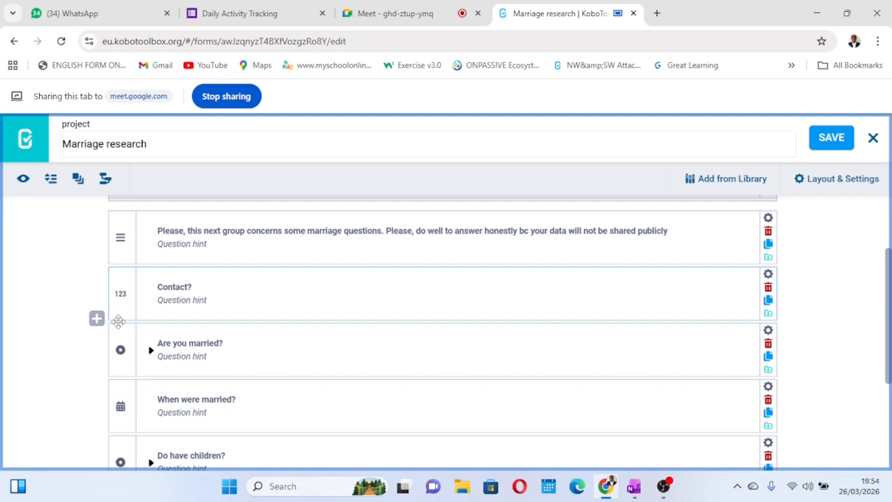
pyautogui.scroll(-3, 118, 330)
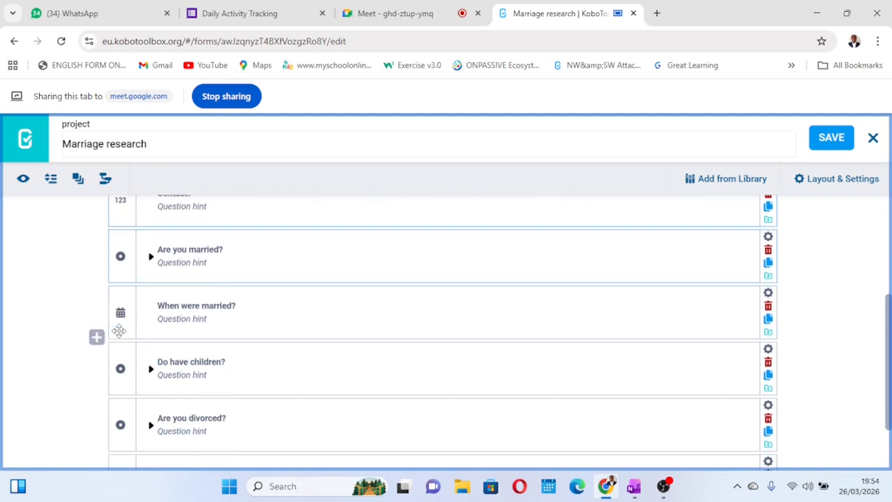
pyautogui.scroll(-3, 118, 331)
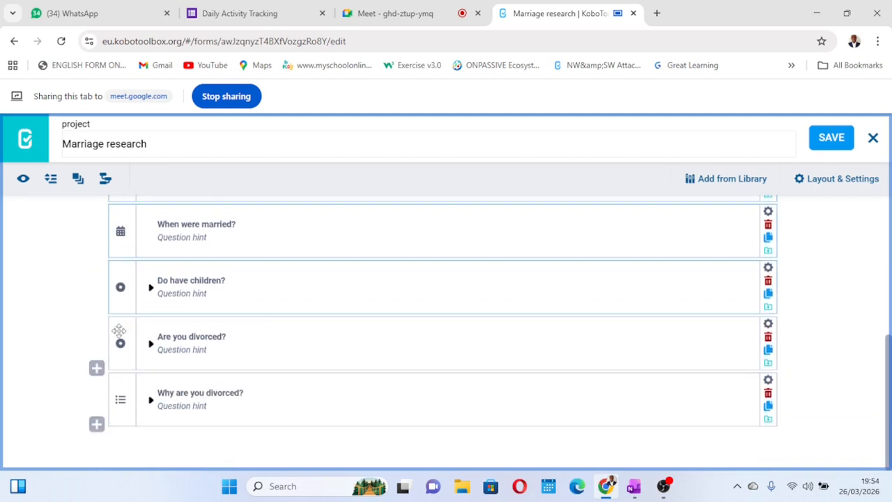
pyautogui.click(119, 392)
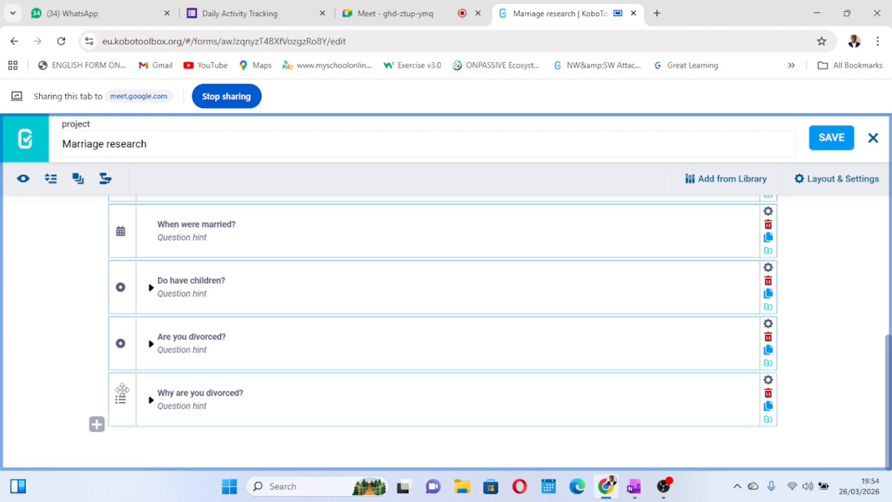
pyautogui.click(77, 180)
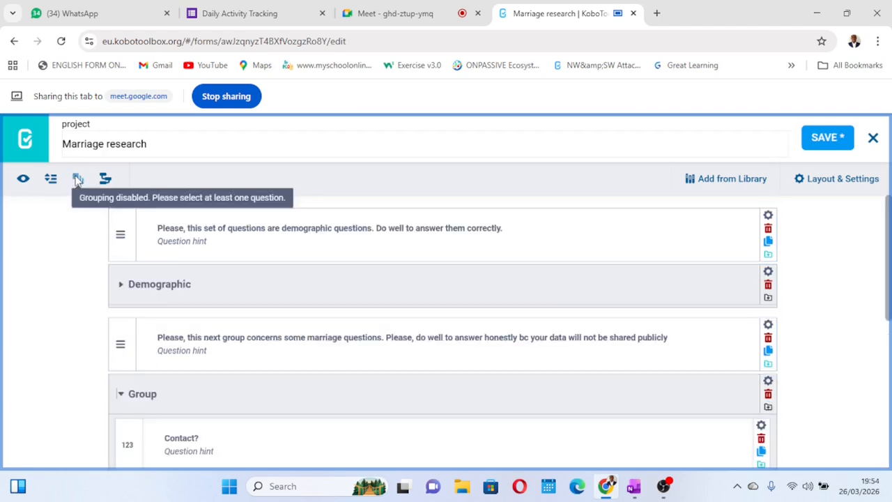
# Name the new group "Marriage questions proper", save the form, and collapse the group
pyautogui.click(154, 395)
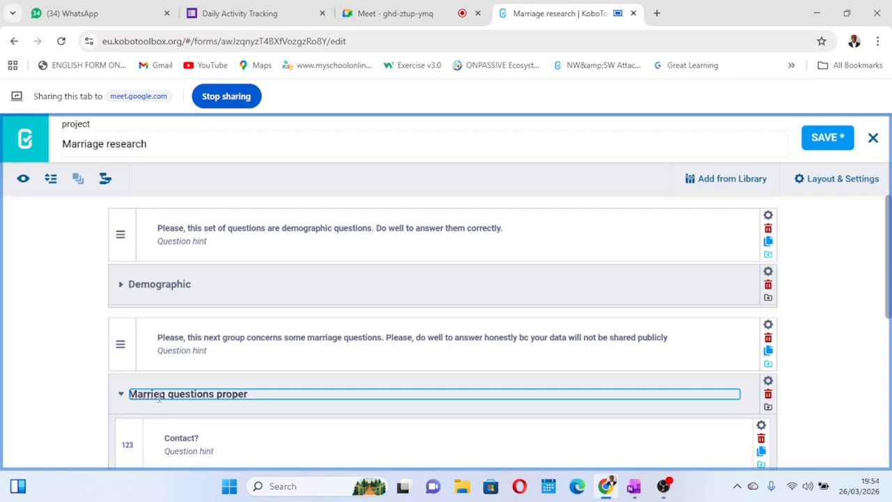
pyautogui.press('BackSpace')
pyautogui.write('age')
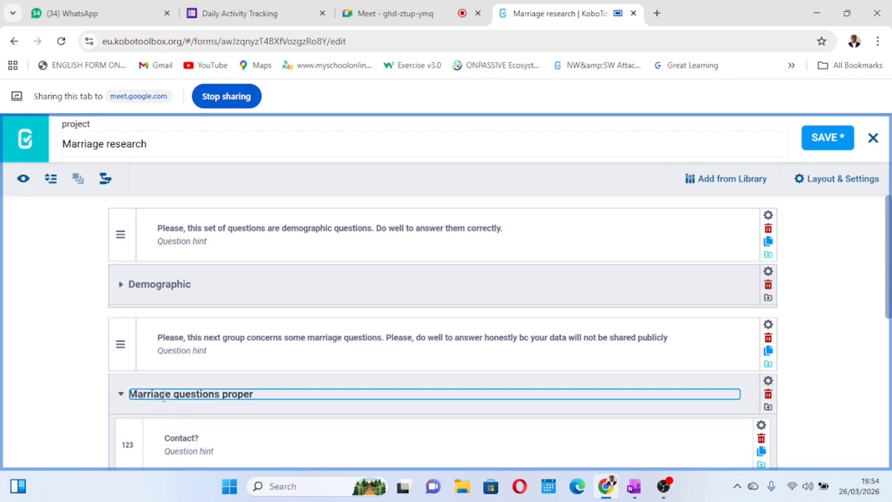
pyautogui.click(820, 138)
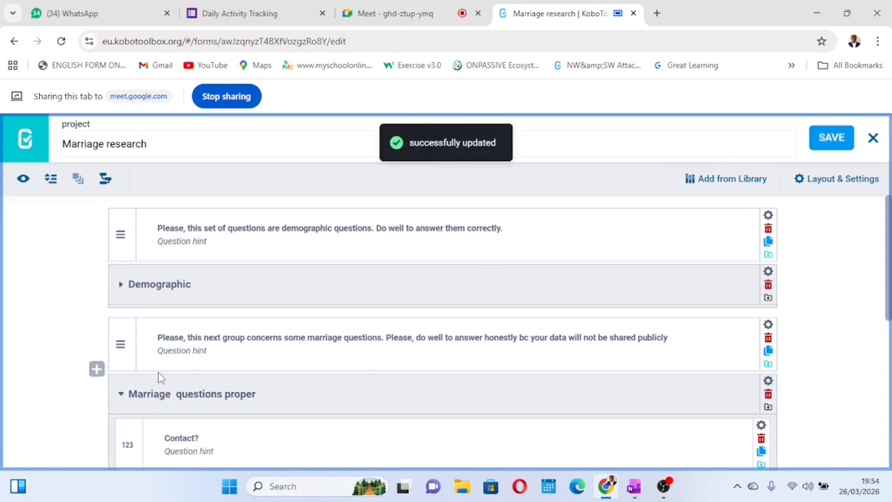
pyautogui.click(120, 394)
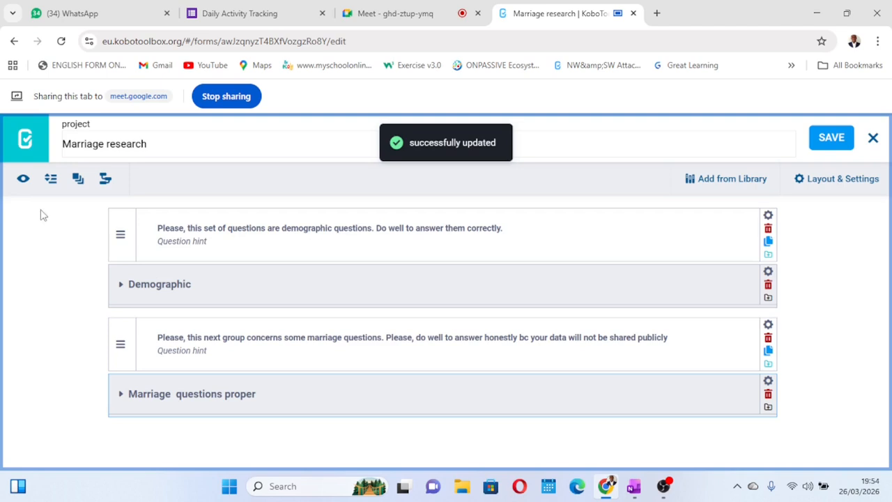
# Preview the form and collapse the Demographic and "Marriage questions proper" groups to examine the overall layout
pyautogui.click(22, 179)
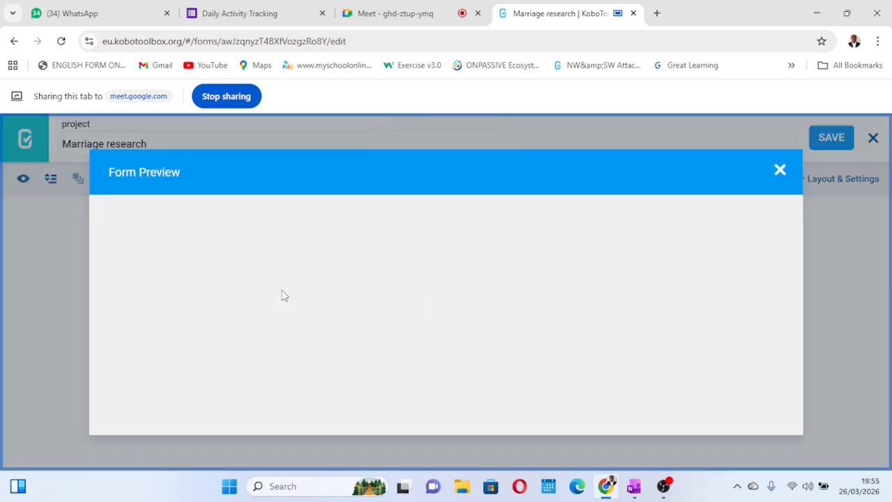
pyautogui.scroll(-2, 283, 295)
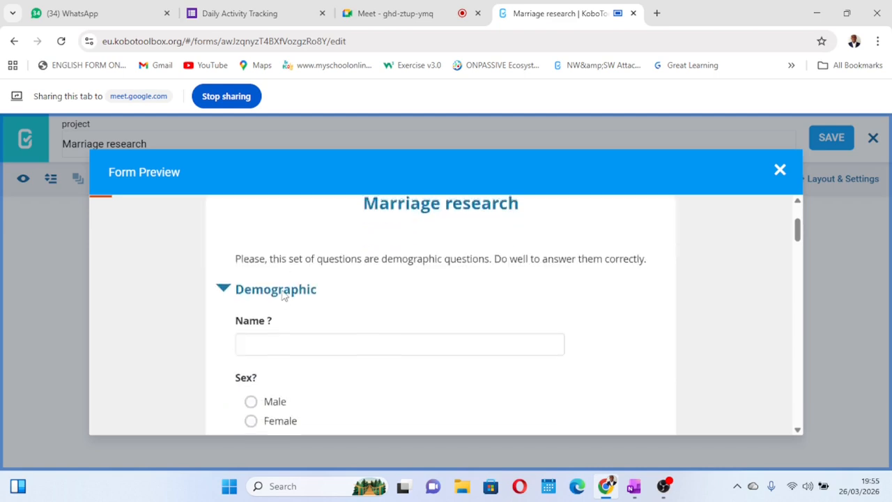
pyautogui.click(224, 283)
pyautogui.scroll(-2, 225, 285)
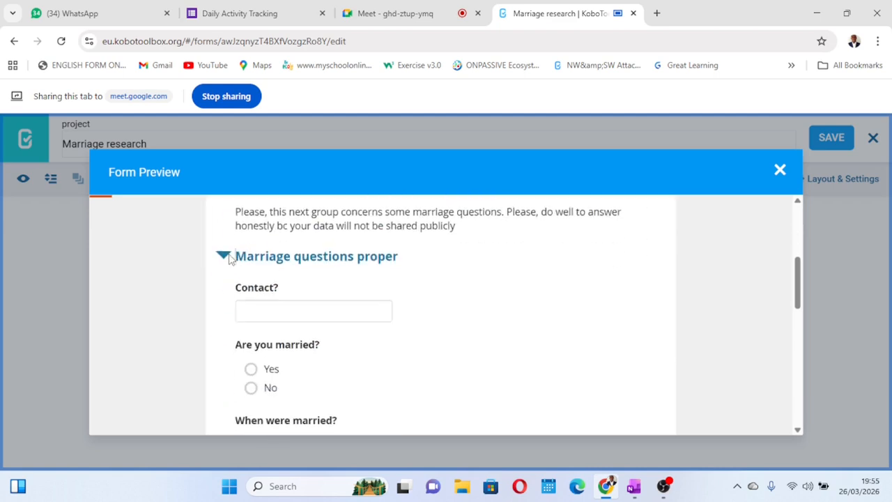
pyautogui.click(224, 256)
pyautogui.scroll(3, 385, 294)
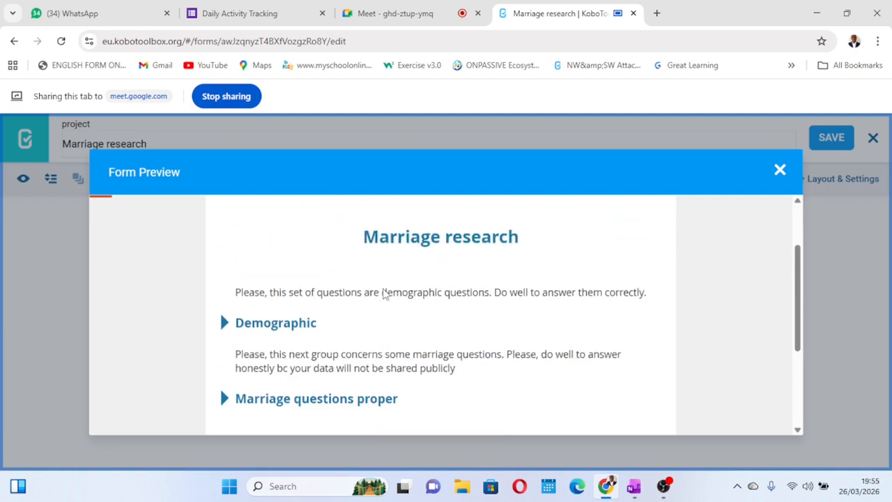
pyautogui.scroll(-1, 385, 295)
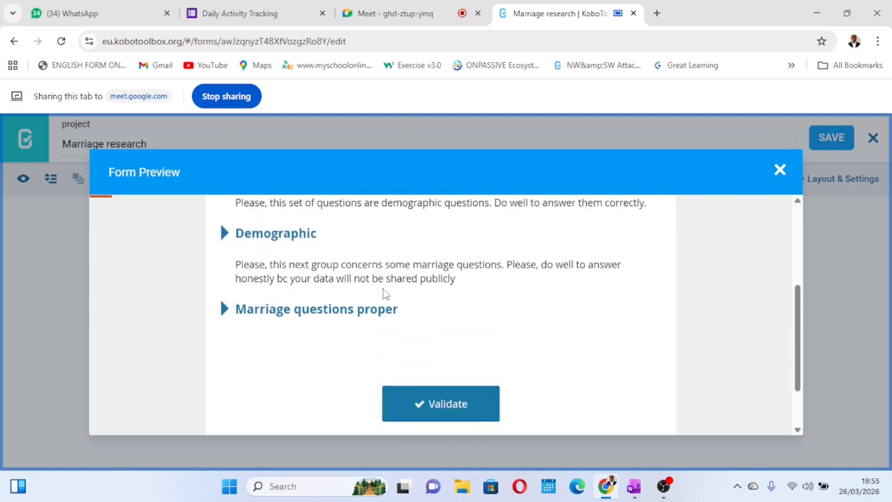
pyautogui.scroll(1, 384, 295)
pyautogui.scroll(-1, 384, 295)
pyautogui.scroll(1, 384, 295)
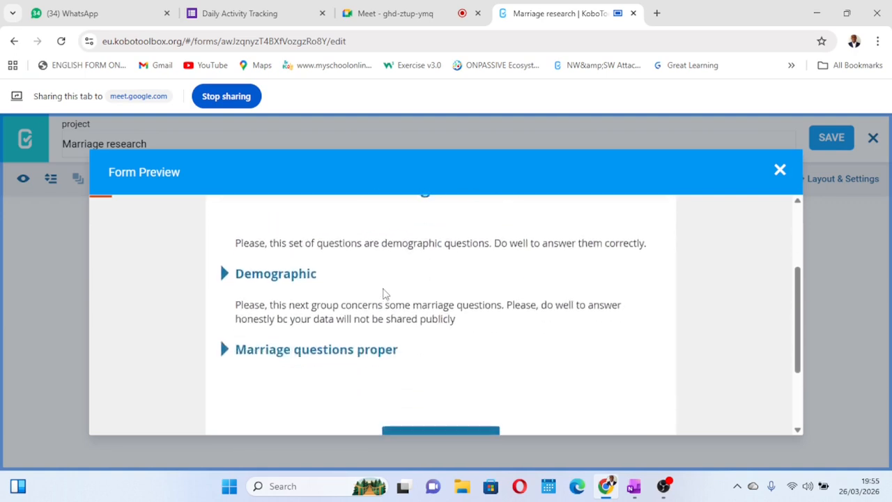
pyautogui.scroll(-1, 384, 295)
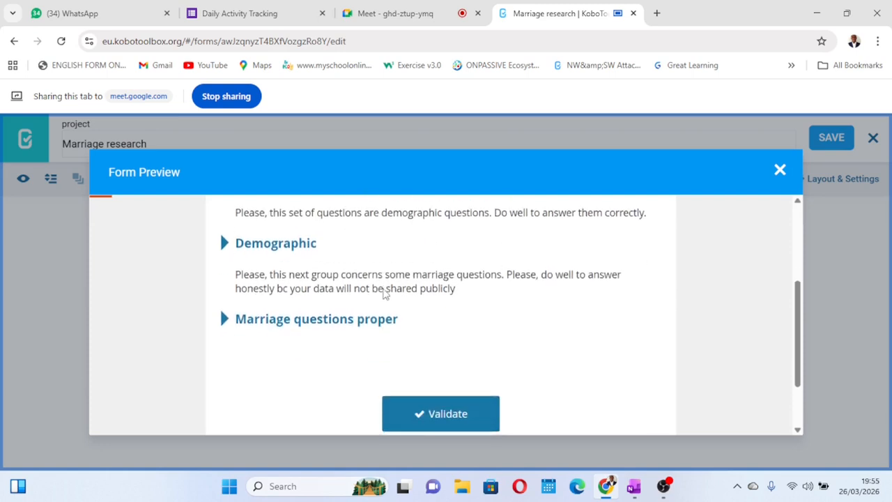
# Expand the Demographic and "Marriage questions proper" groups in the preview to review their questions, collapsing each again
pyautogui.click(224, 243)
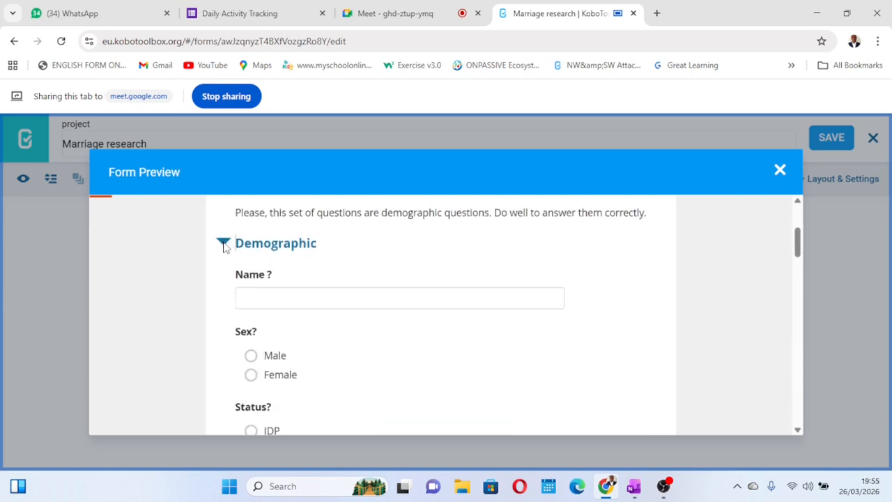
pyautogui.scroll(-10, 342, 331)
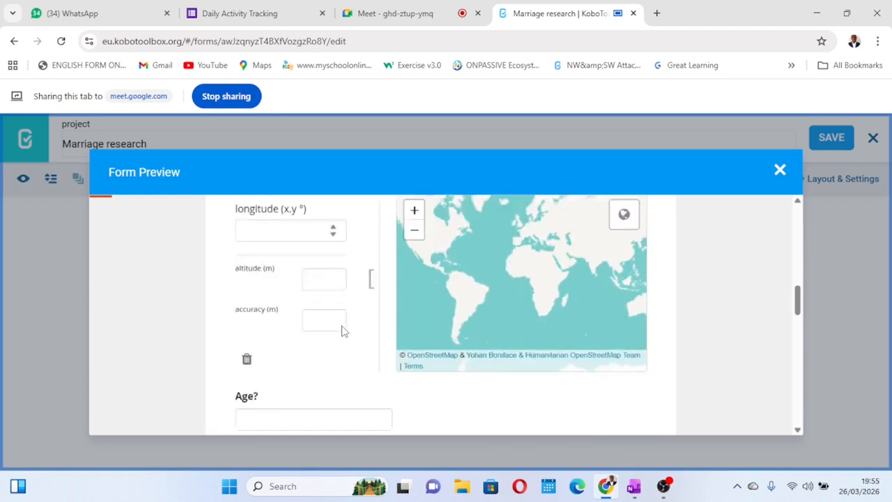
pyautogui.scroll(-10, 341, 331)
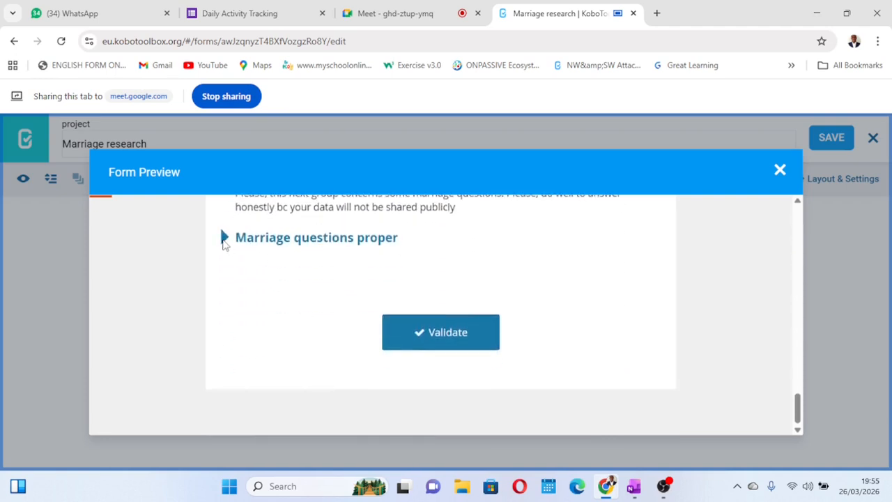
pyautogui.scroll(15, 223, 244)
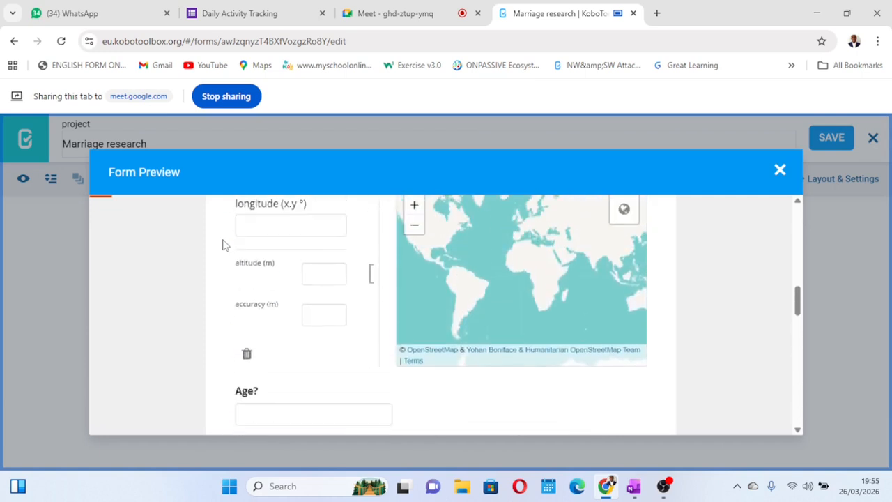
pyautogui.scroll(10, 223, 244)
pyautogui.click(223, 239)
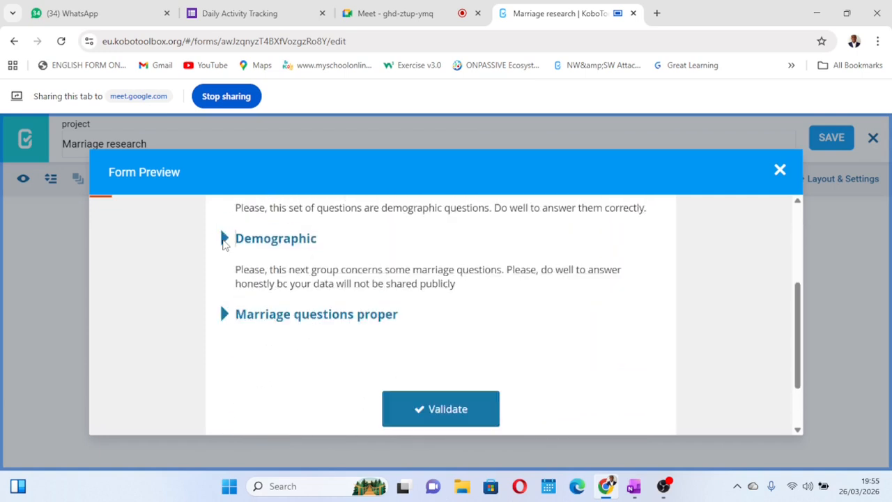
pyautogui.click(223, 315)
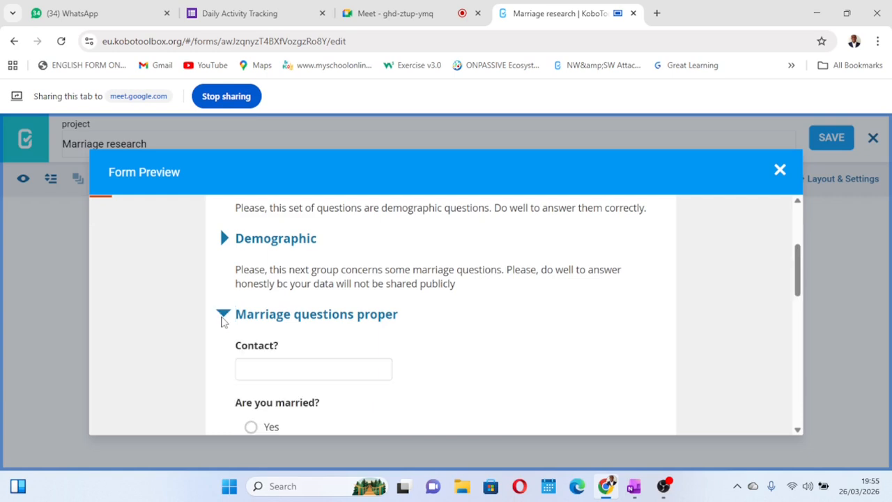
pyautogui.click(223, 316)
pyautogui.scroll(1, 215, 259)
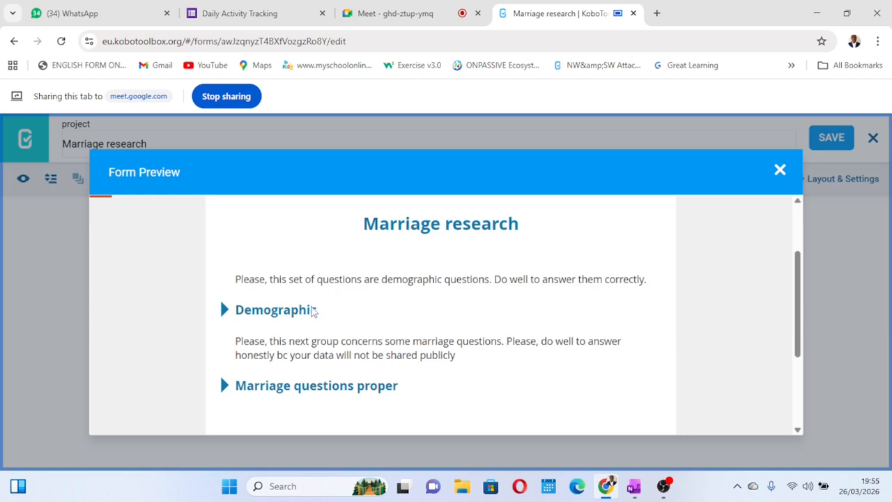
# Validate the unfilled form in the preview and dismiss the resulting alert
pyautogui.scroll(-1, 314, 309)
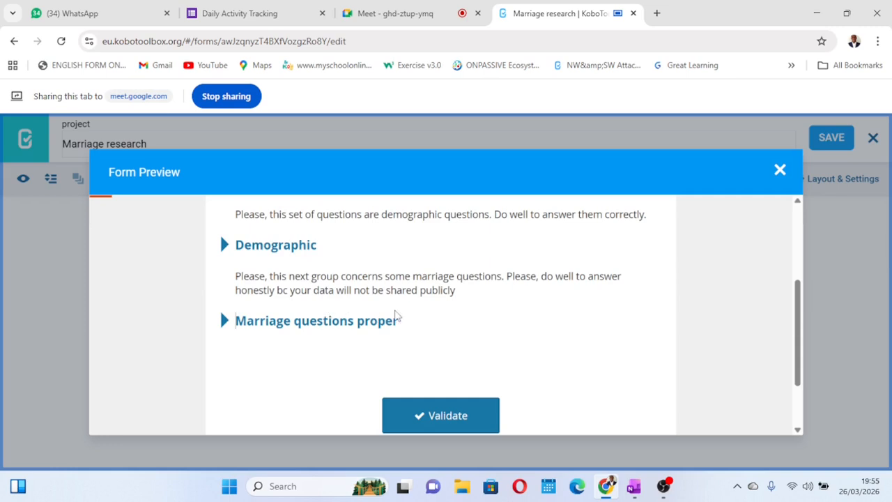
pyautogui.click(453, 417)
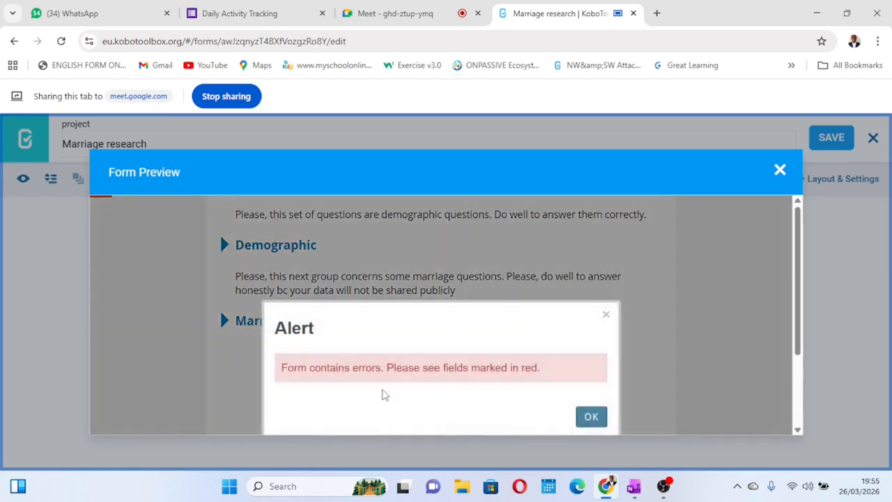
pyautogui.click(588, 416)
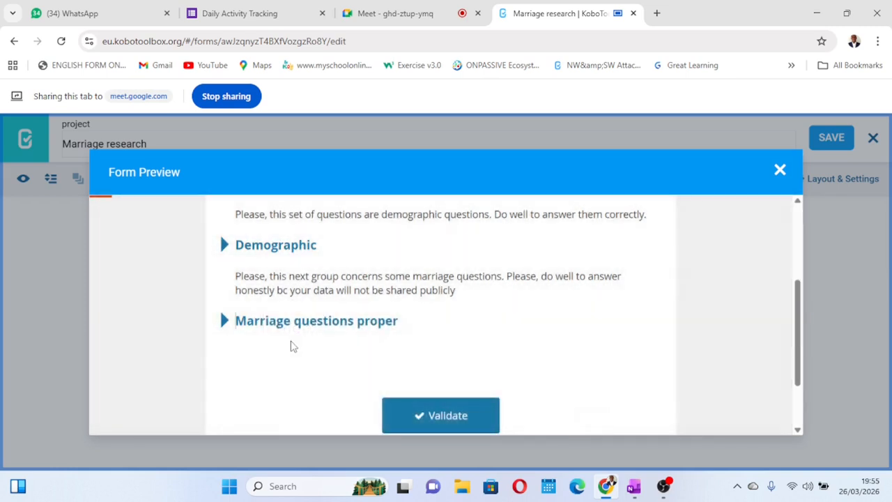